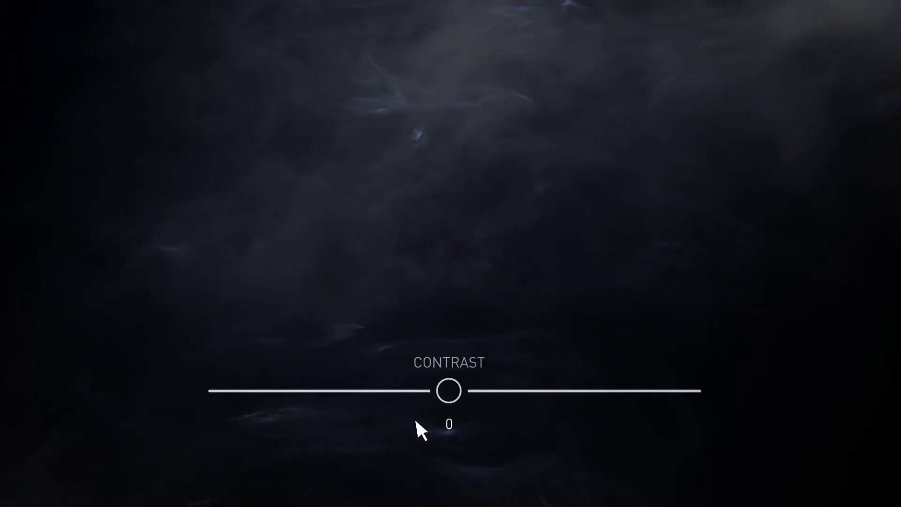
Raise the dark fog shot's Contrast slider to 66.
drag(445, 390, 286, 387)
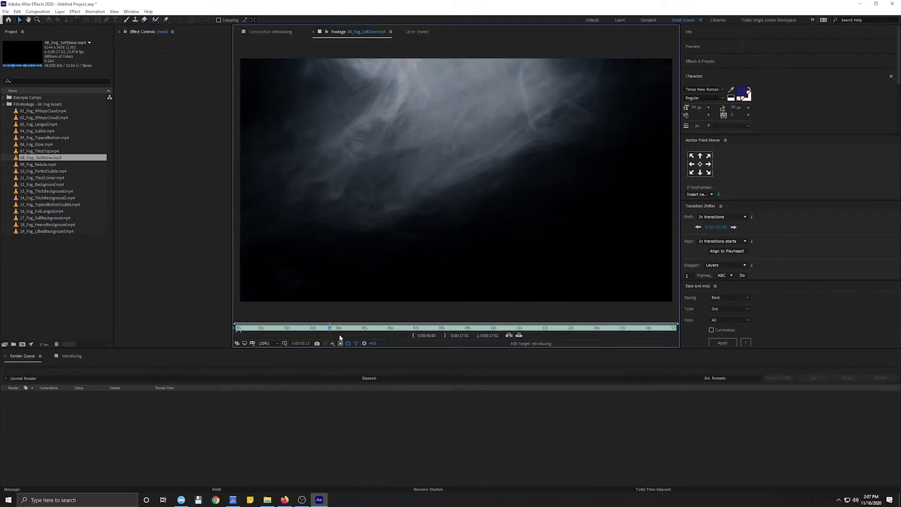
Rewind the fog preview, then open 01_Fog_WhispyCloud, jump ahead and change its magnification.
drag(370, 365, 232, 370)
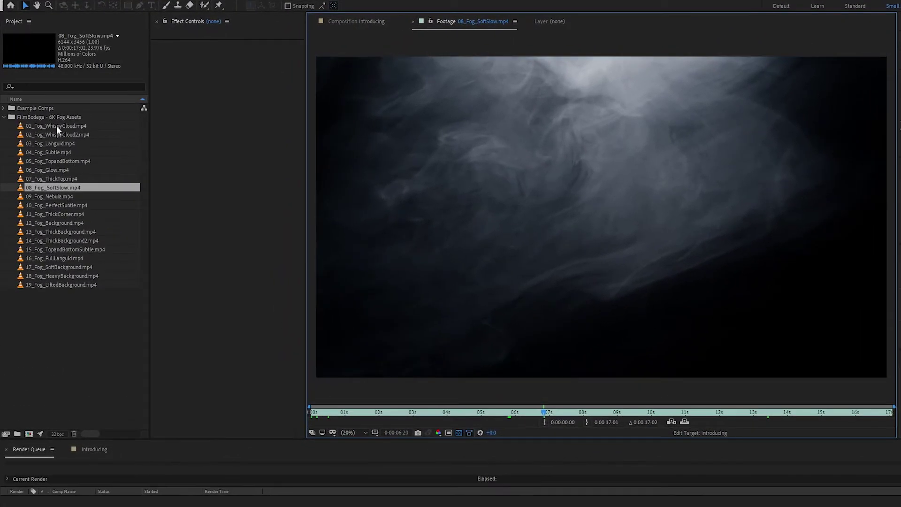
double_click(57, 125)
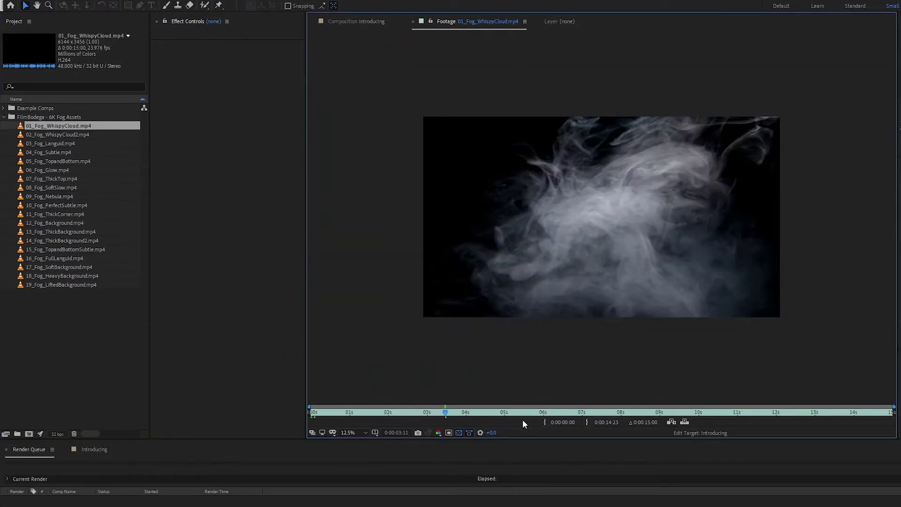
click(524, 412)
click(354, 433)
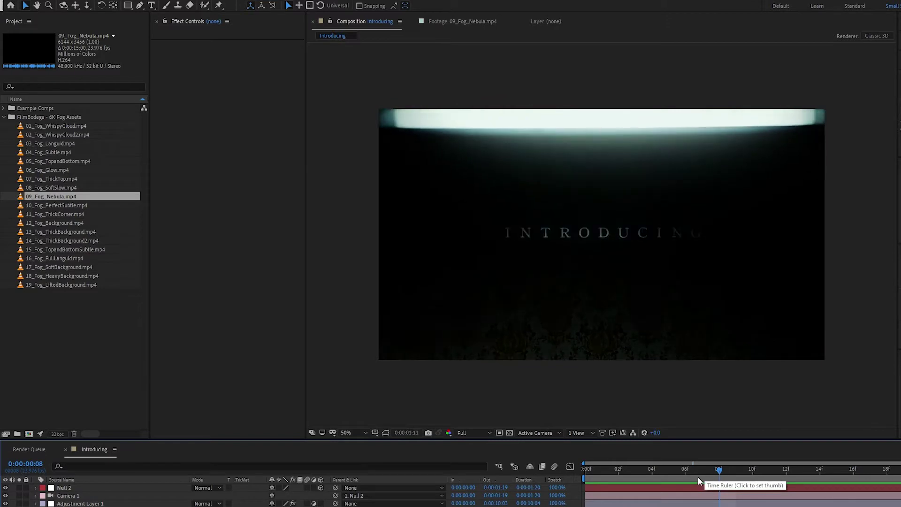
Stop the composition preview and step frames to the INTRODUCING title under the light.
key(space)
key(Page_Down)
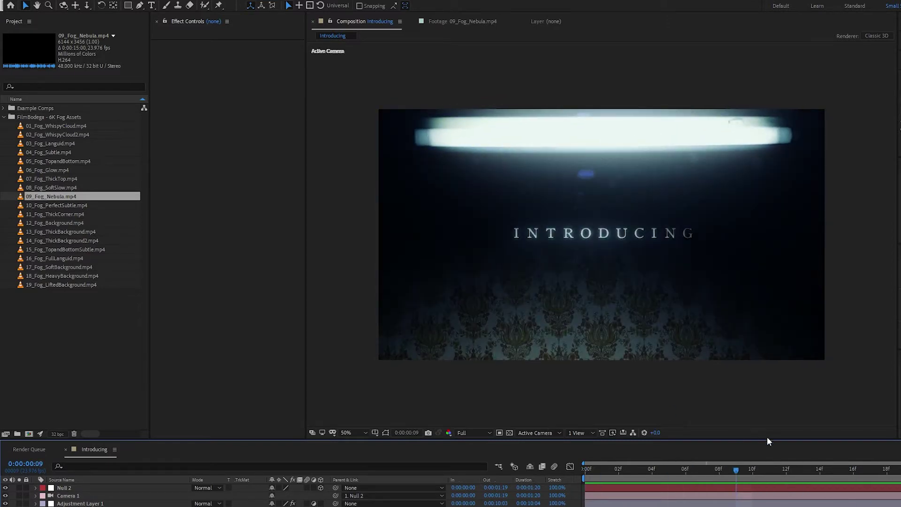
drag(730, 469, 667, 485)
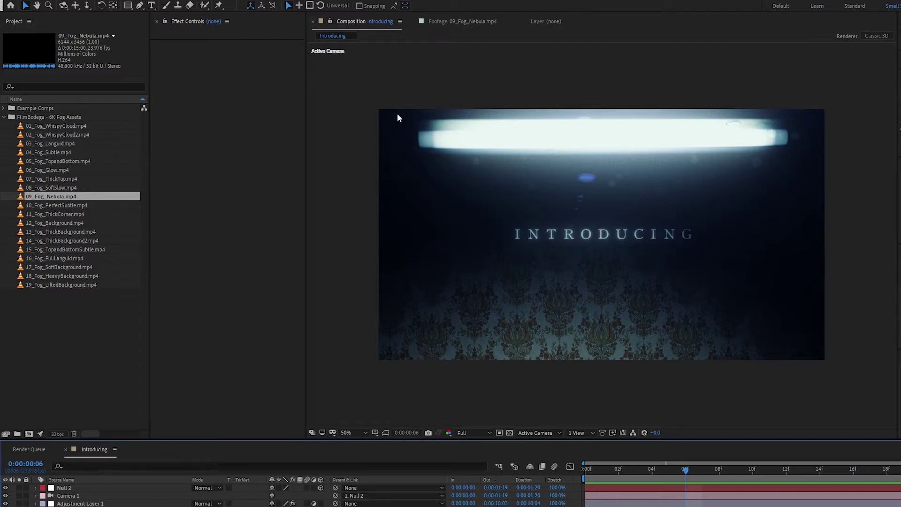
Compare 06_Fog_Glow, 03_Fog_Languid, 05_Fog_TopandBottom and 07_Fog_ThickTop, returning to 06_Fog_Glow.
double_click(35, 171)
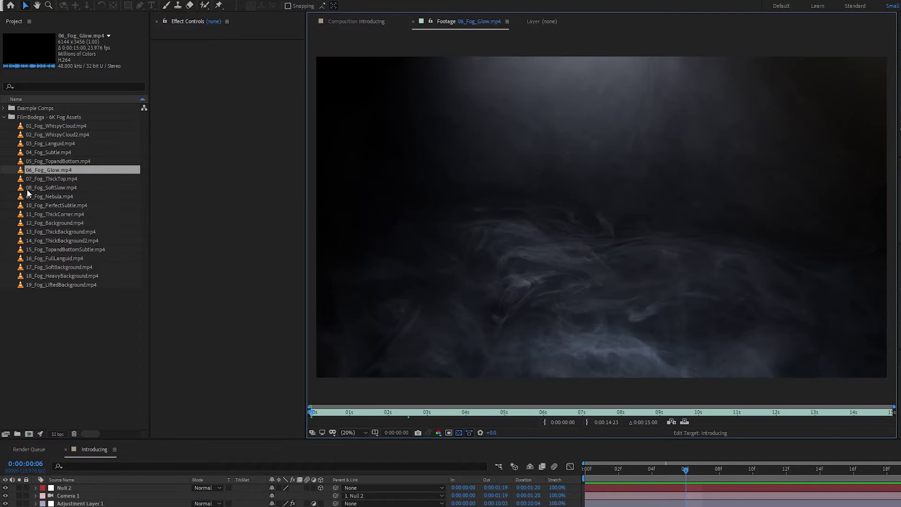
double_click(46, 144)
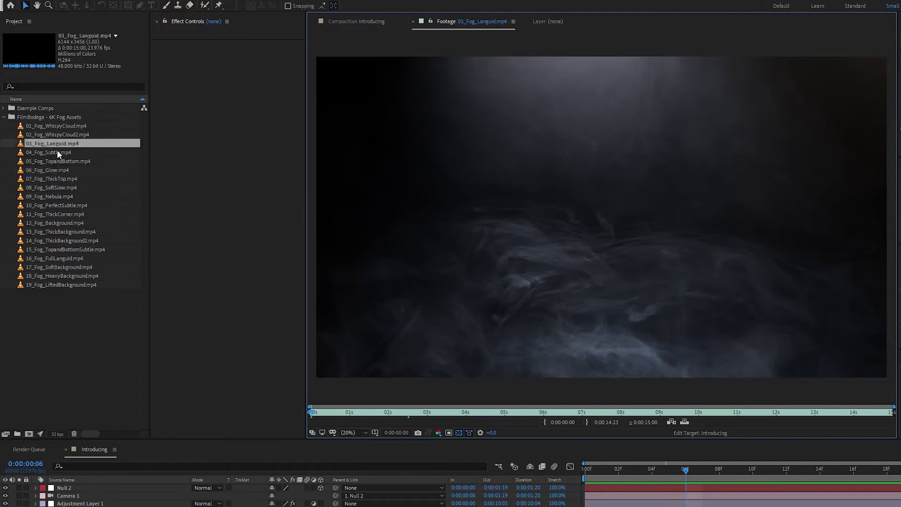
click(328, 413)
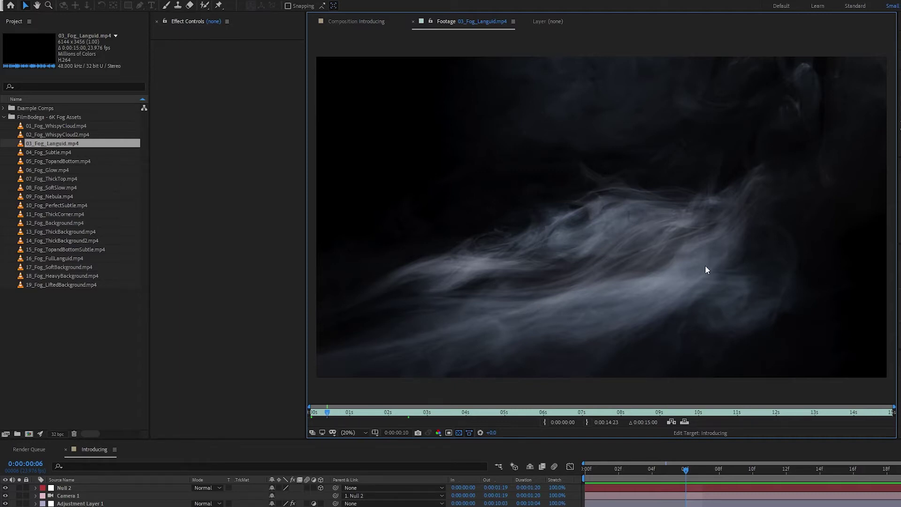
double_click(65, 162)
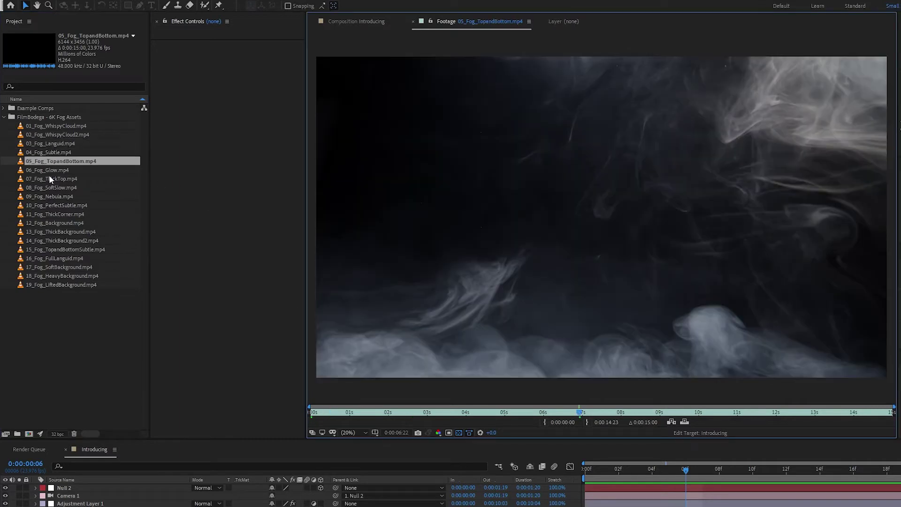
double_click(48, 179)
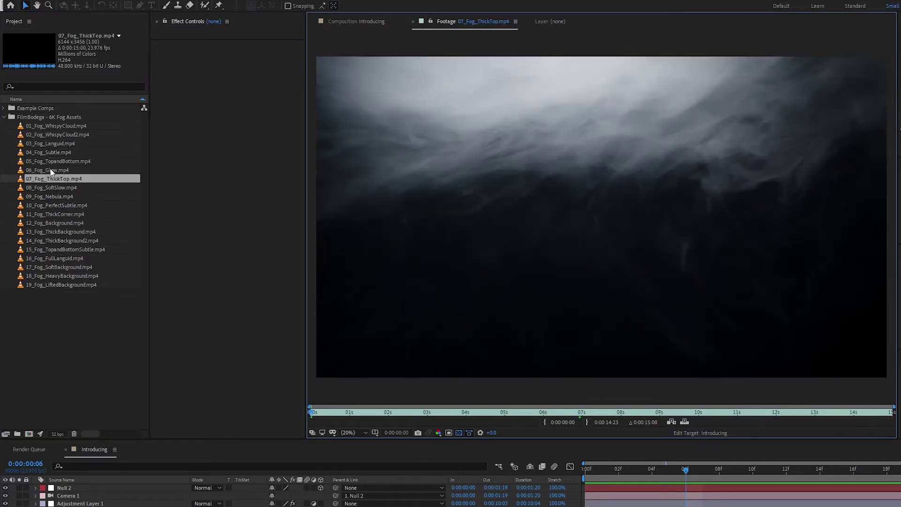
double_click(51, 170)
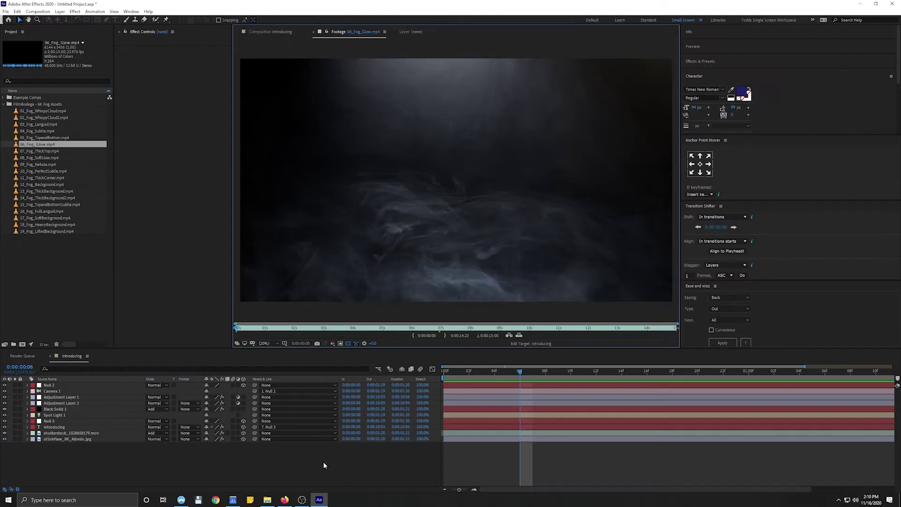
Add 06_Fog_Glow.mp4 to the Introducing composition, placed above the Introducing text layer.
drag(37, 144, 87, 412)
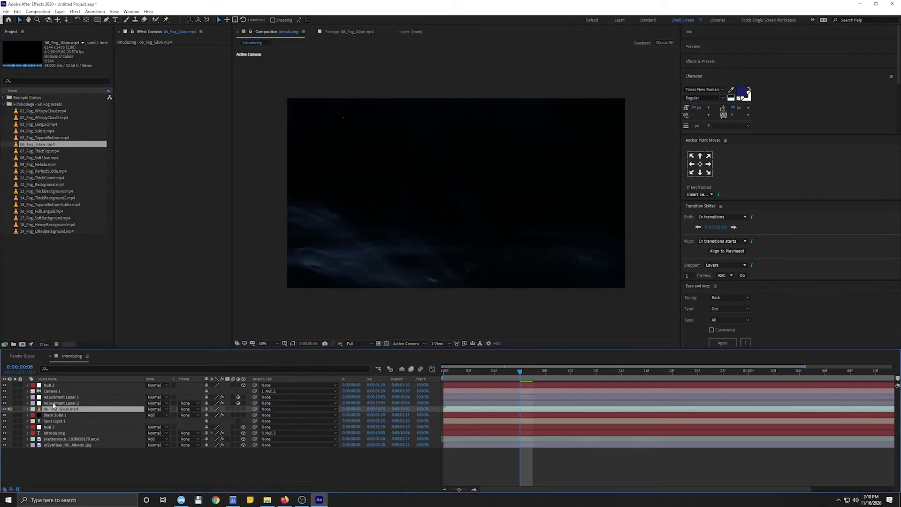
drag(65, 415, 87, 439)
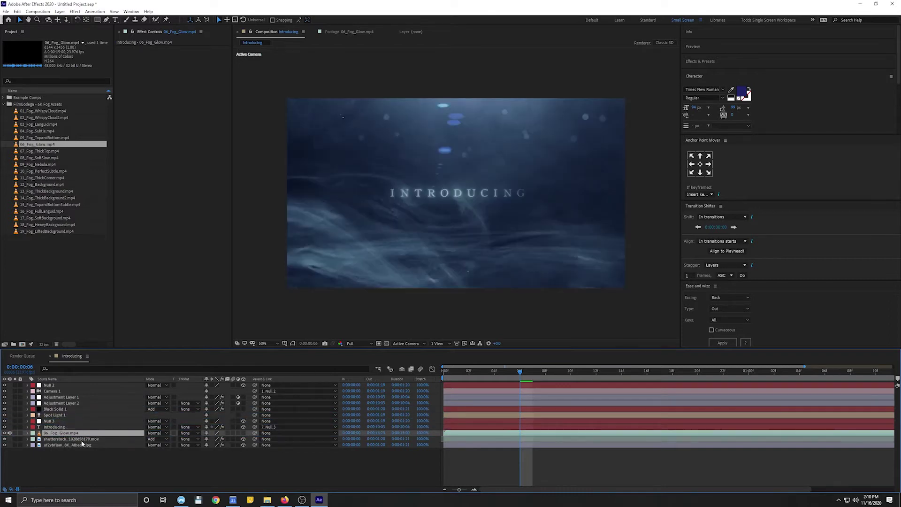
key(ctrl+])
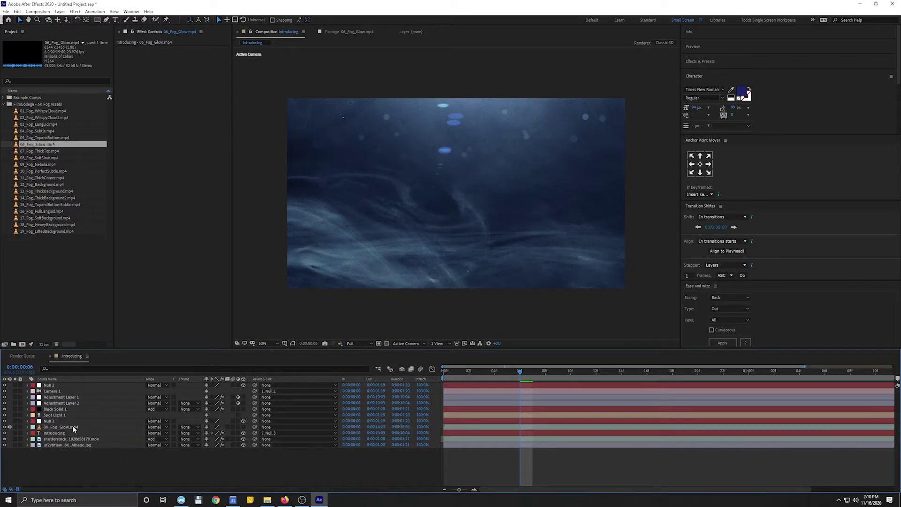
Scale the fog glow layer down to 32.7%.
scroll(423, 277, down, 6)
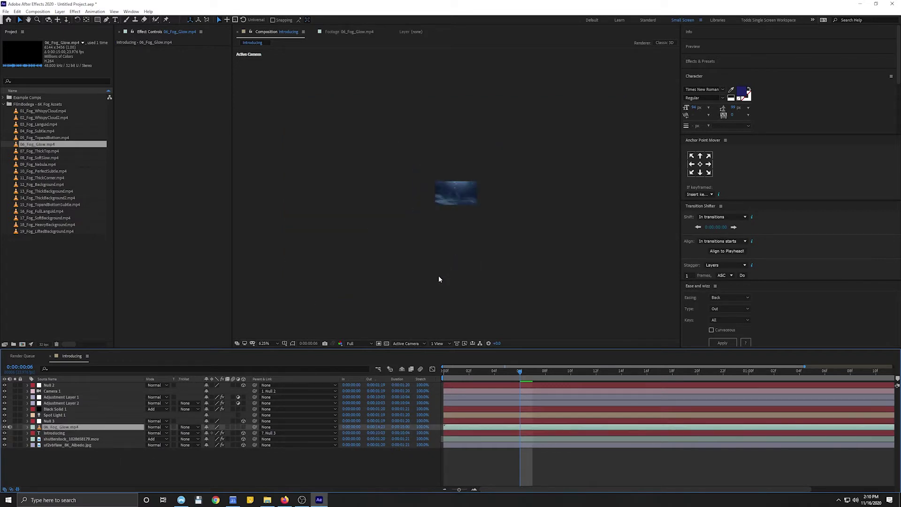
key(period)
key(period)
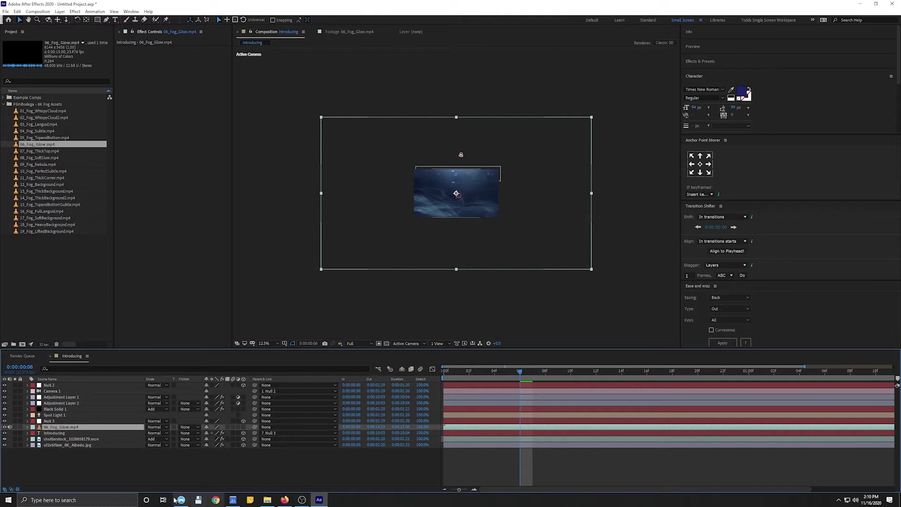
key(s)
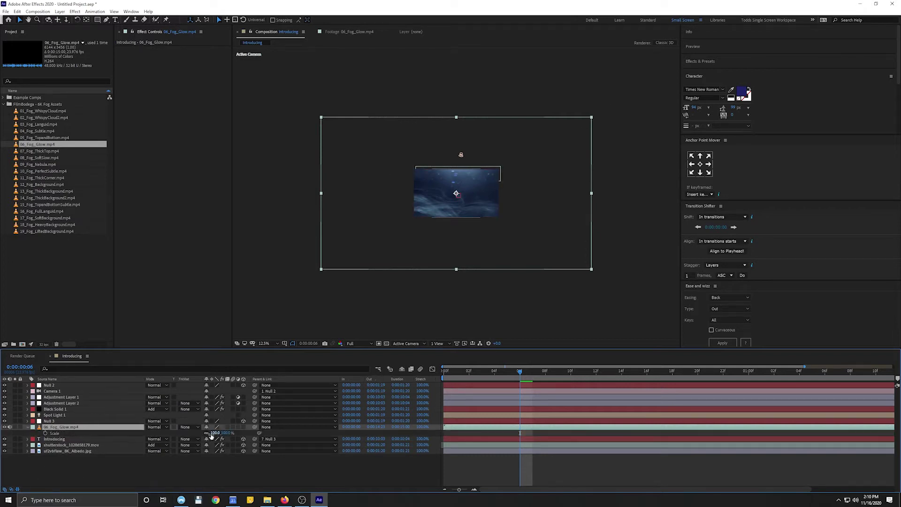
drag(216, 433, 20, 466)
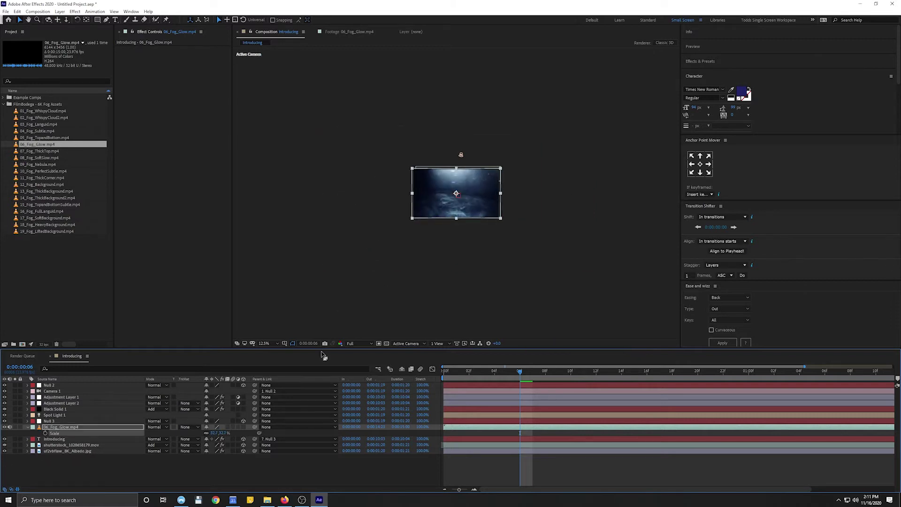
Fit the composition to the viewer and check the Black Solid 1 and Spot Light 1 layers.
click(264, 343)
click(270, 355)
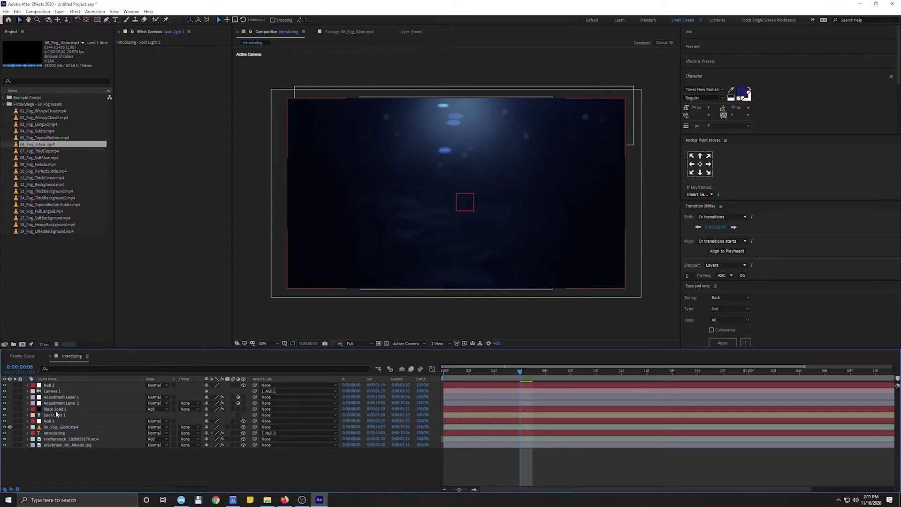
click(55, 409)
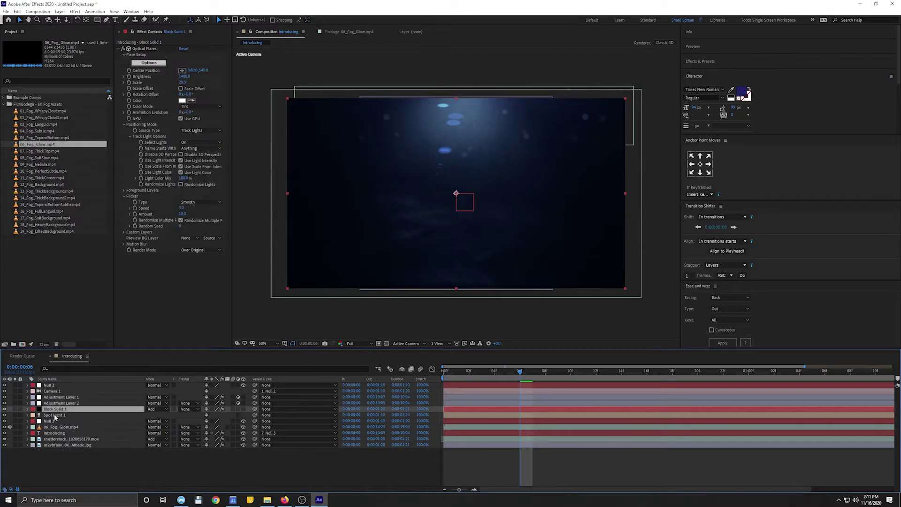
click(55, 416)
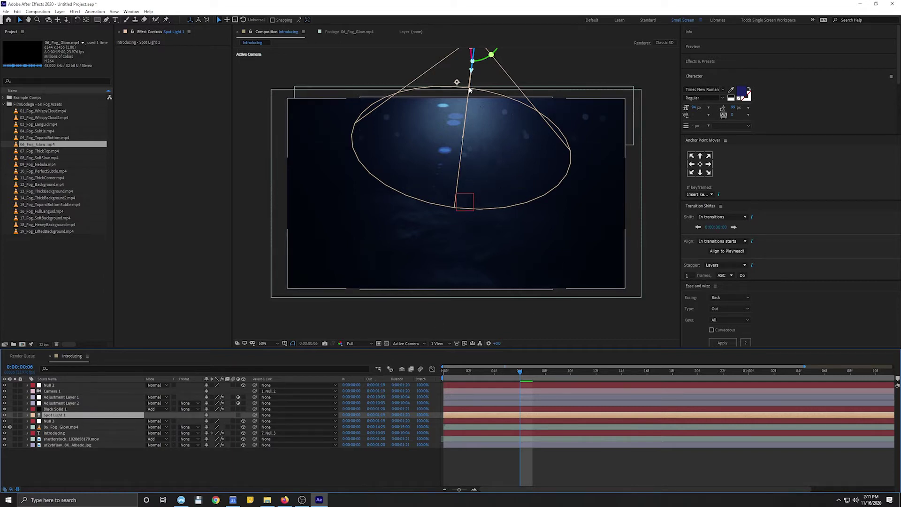
click(98, 464)
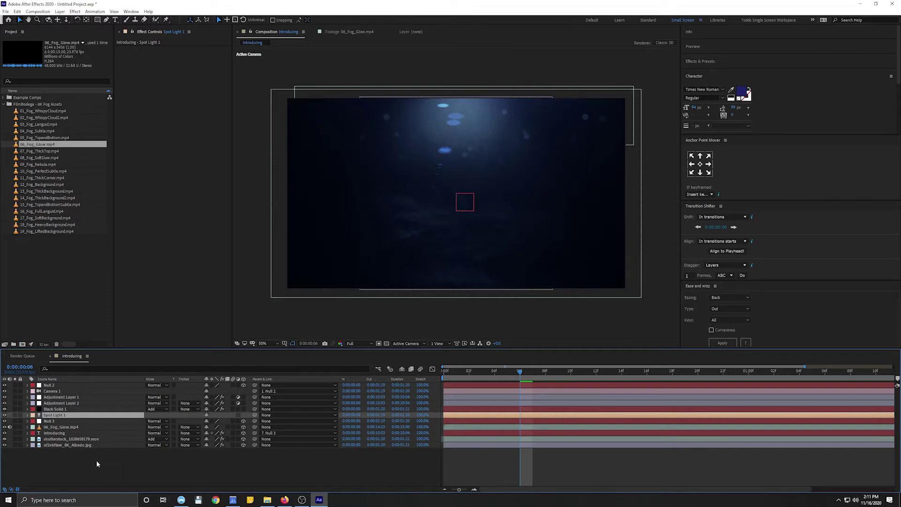
click(56, 416)
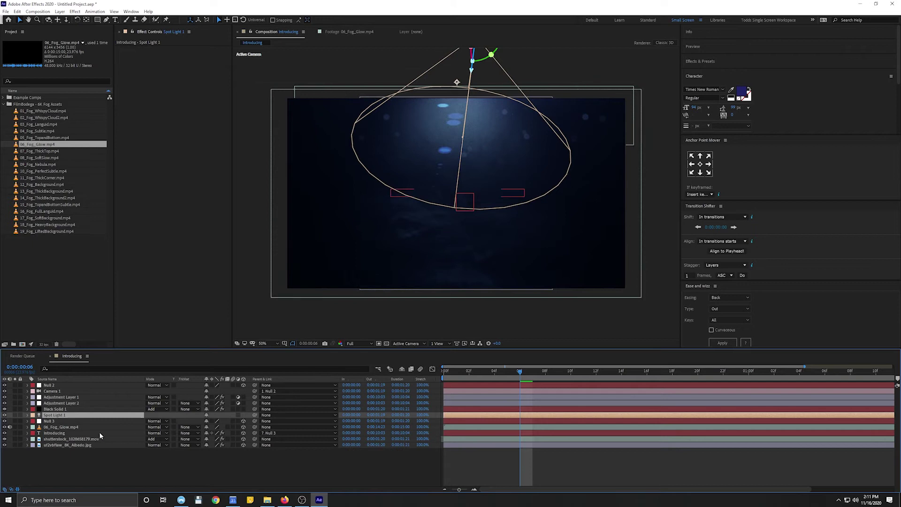
With the fog glow layer selected, set viewer magnification to Fit (65.6%), then deselect.
click(505, 165)
click(265, 343)
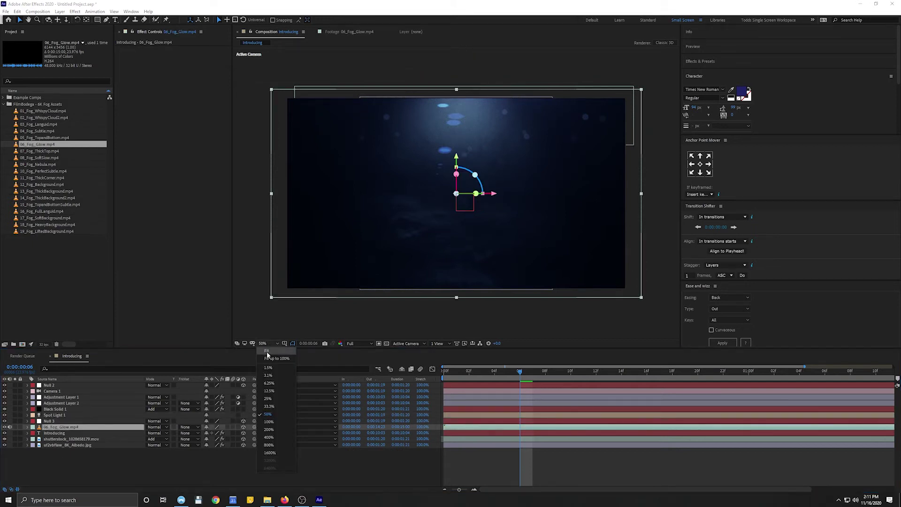
click(272, 355)
click(288, 168)
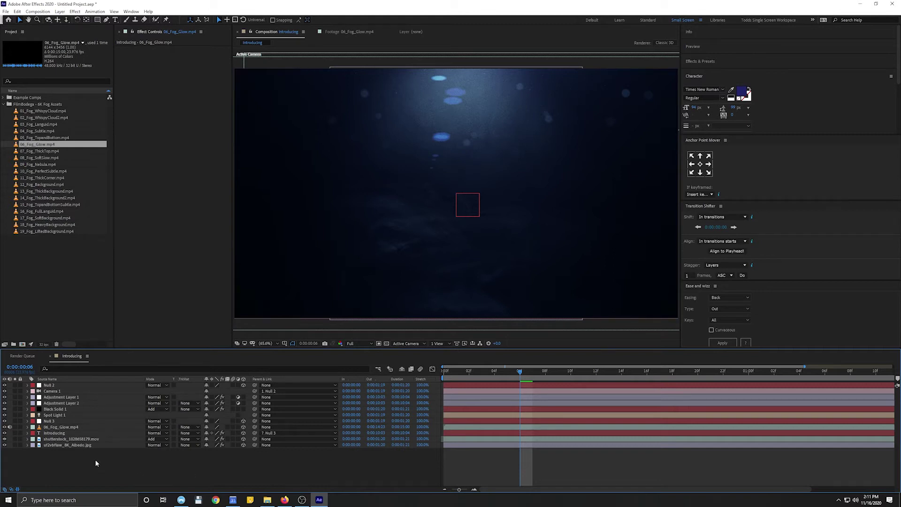
Set the fog glow layer's blending mode to Screen after trying Hard Light.
click(79, 427)
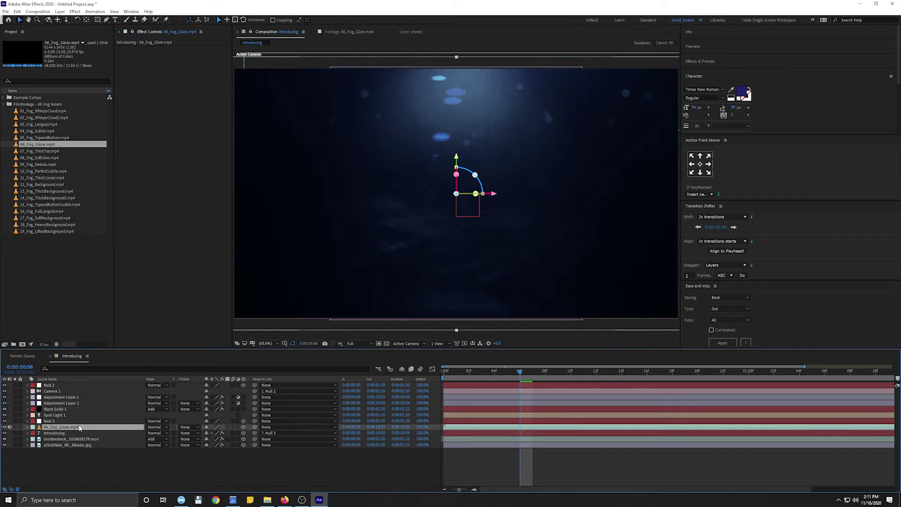
click(156, 428)
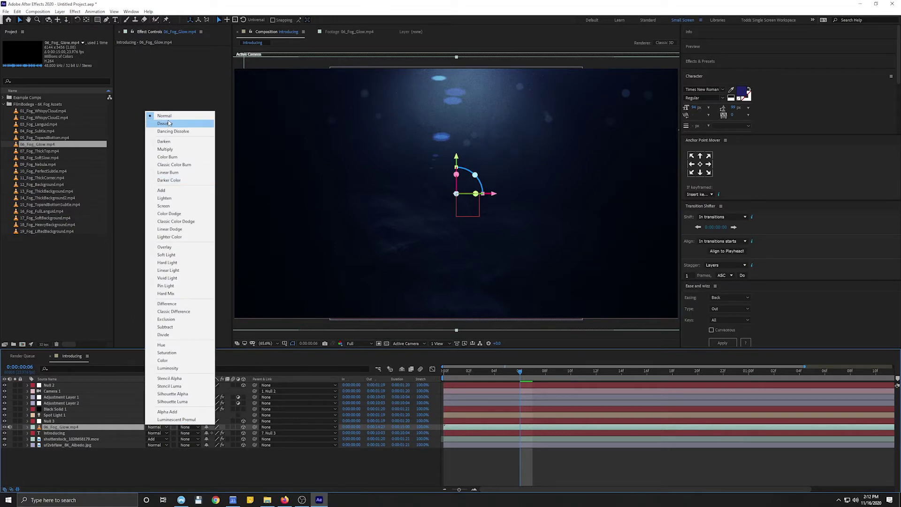
click(173, 262)
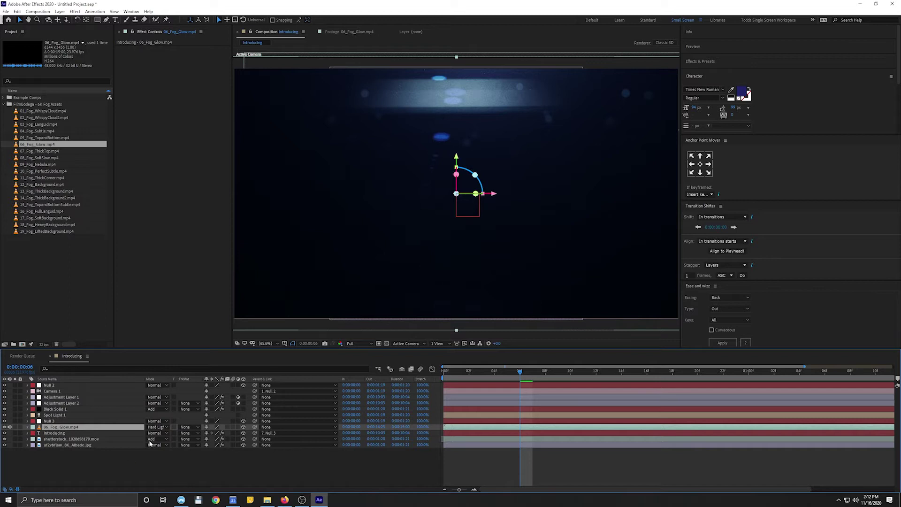
click(156, 427)
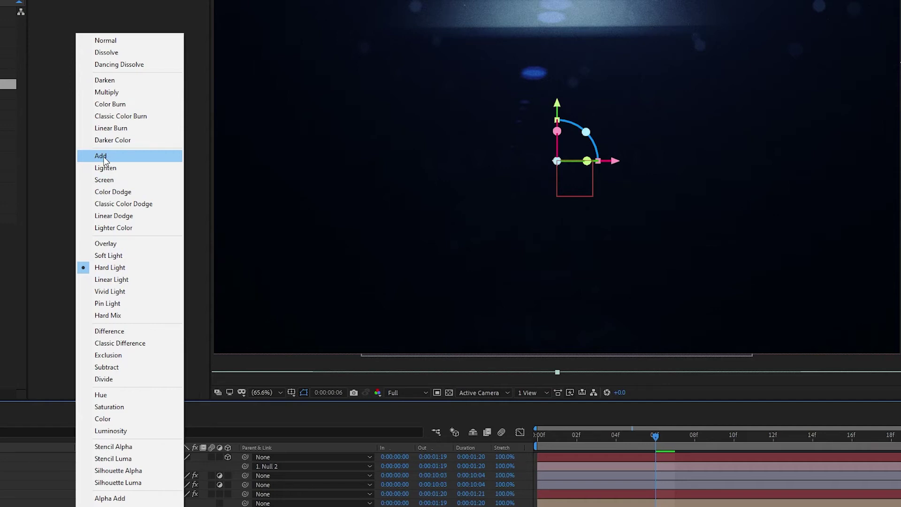
click(110, 181)
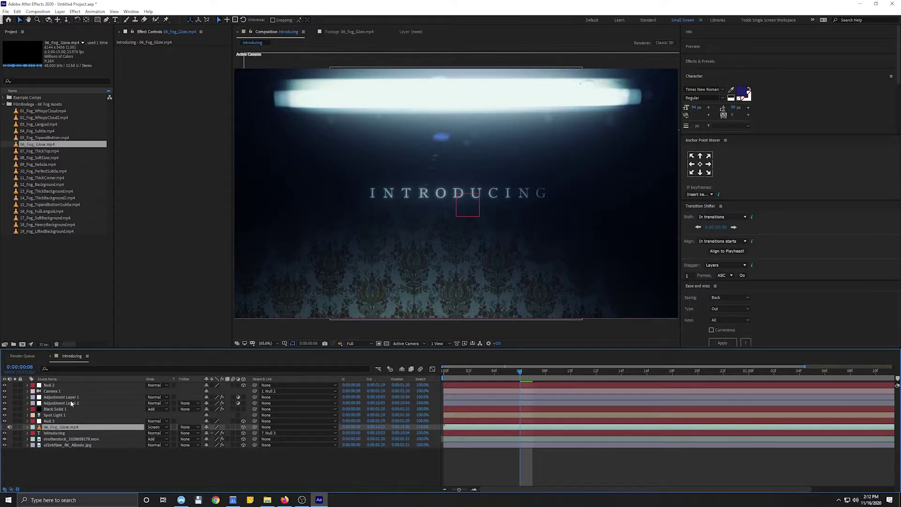
Make the fog glow layer visible and zoom the composition view to 50%.
click(4, 427)
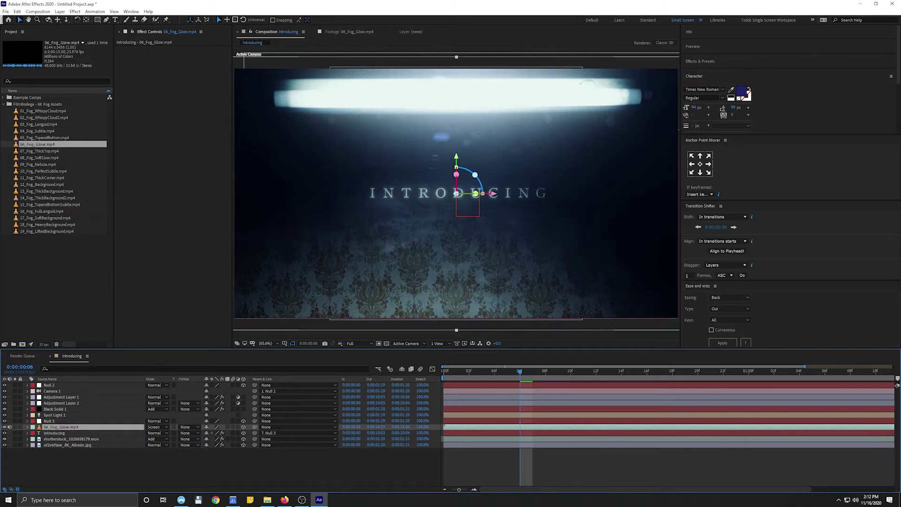
click(330, 461)
key(comma)
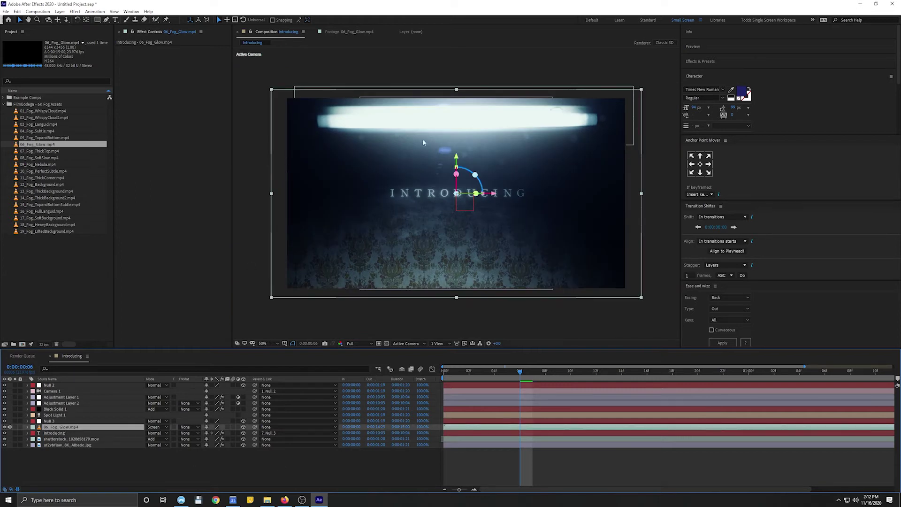
Set the fog layer's Material Options Accepts Lights to Off.
click(27, 428)
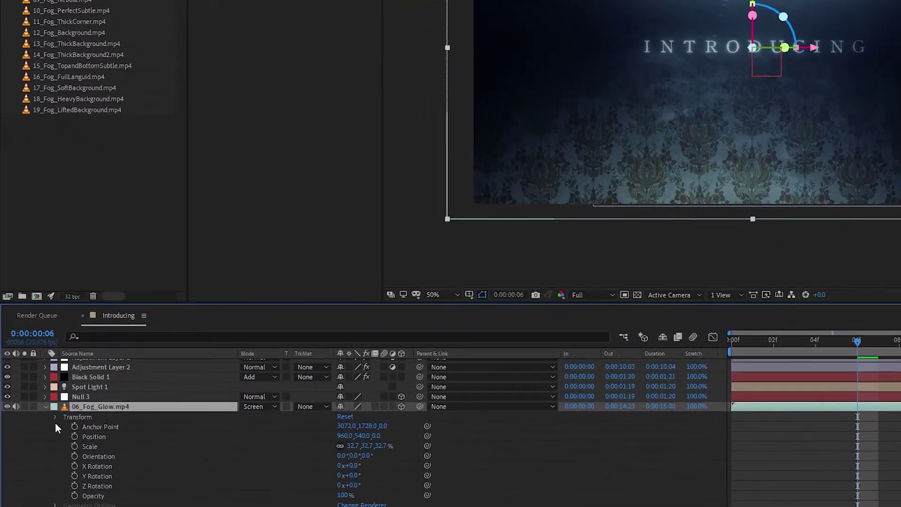
click(55, 417)
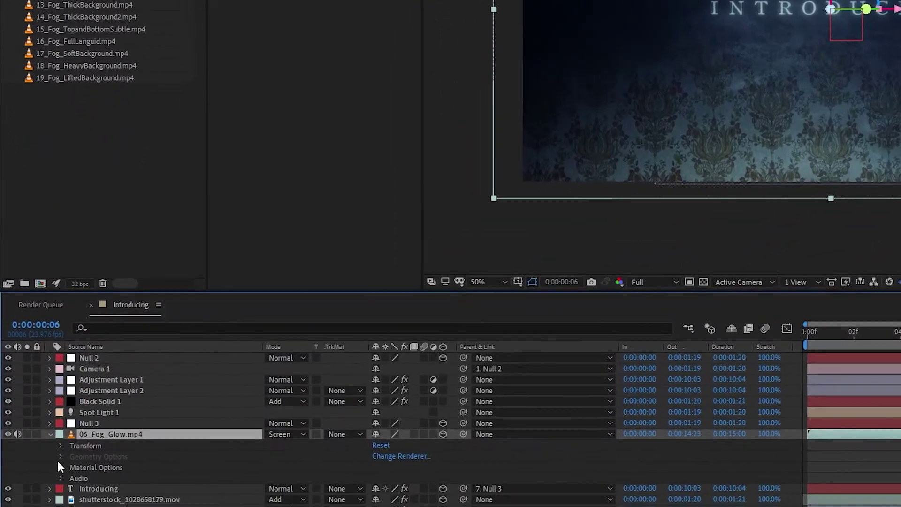
click(60, 477)
scroll(65, 501, down, 3)
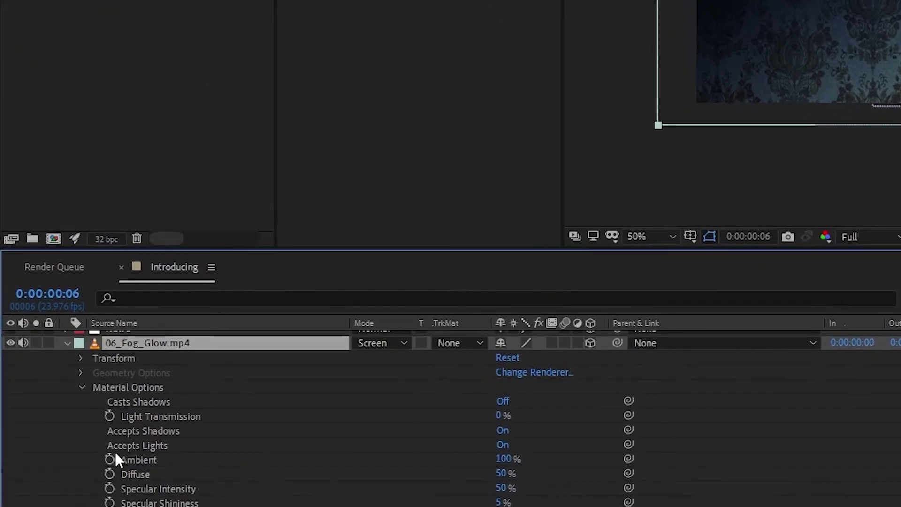
click(503, 445)
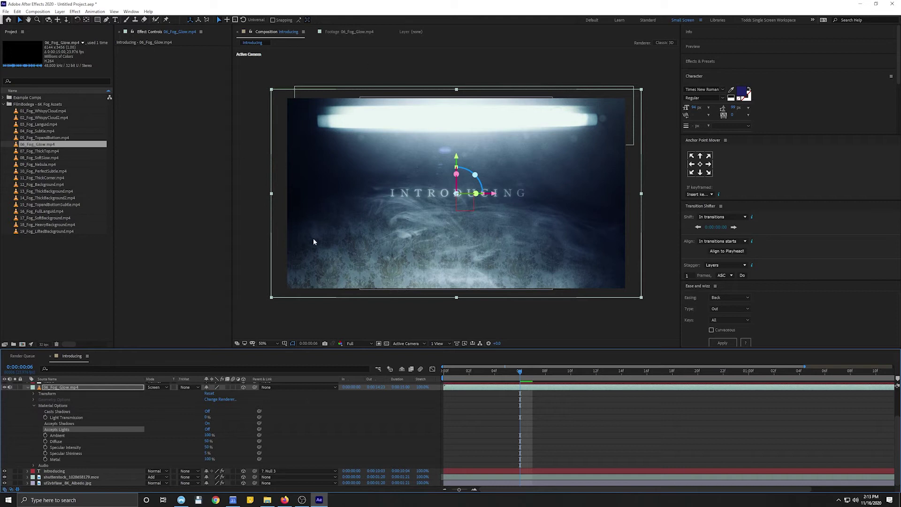
click(208, 430)
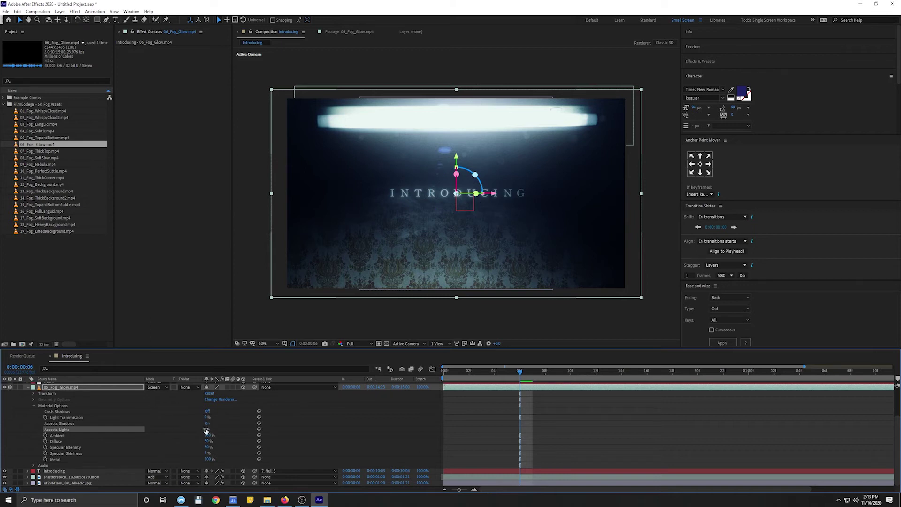
click(207, 430)
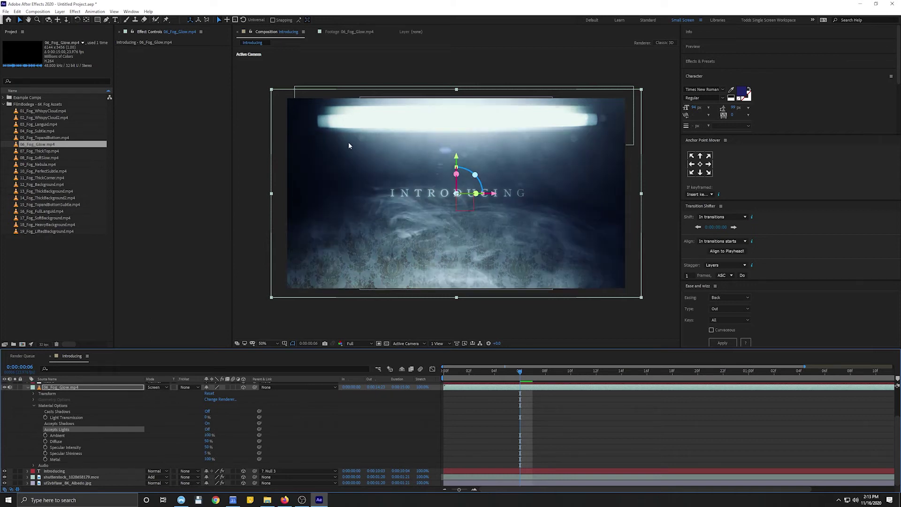
Collapse the fog layer's properties and reselect the fog glow layer.
key(ctrl+grave)
click(56, 422)
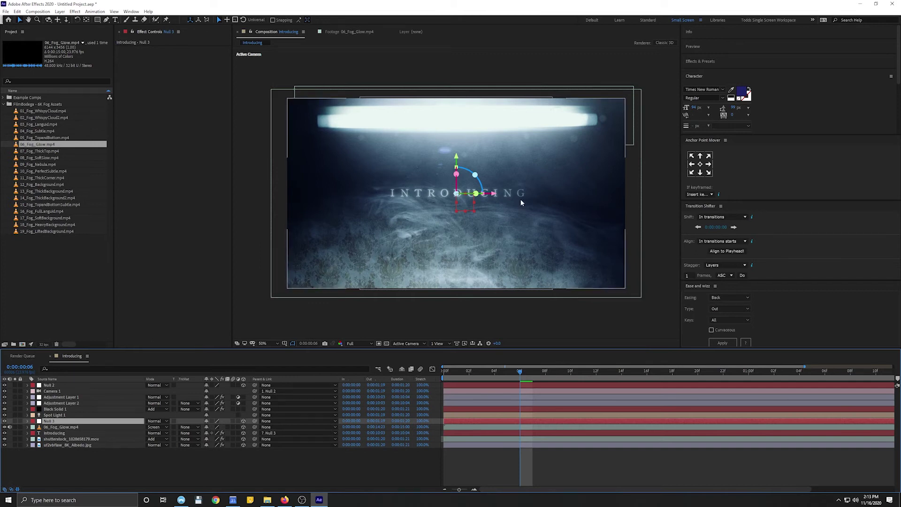
click(55, 427)
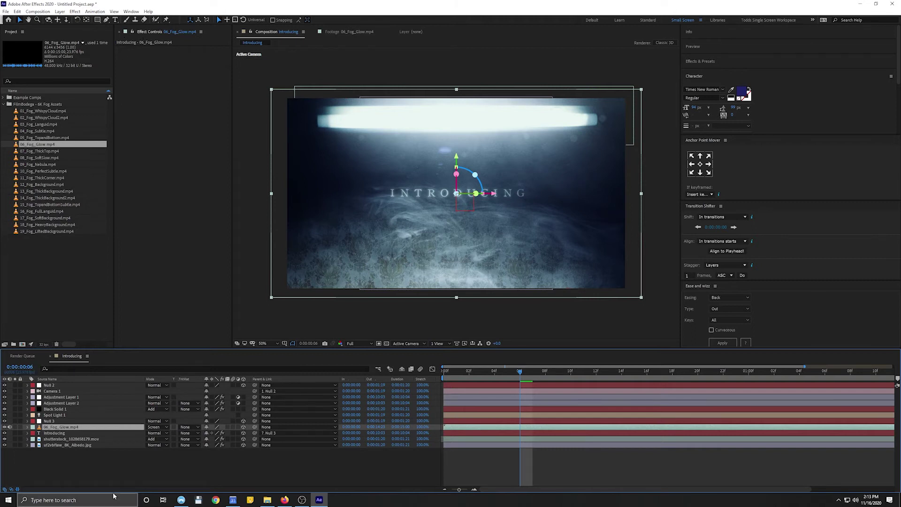
Start a Pen mask above the glow, placing points down the left side to the title baseline.
click(107, 21)
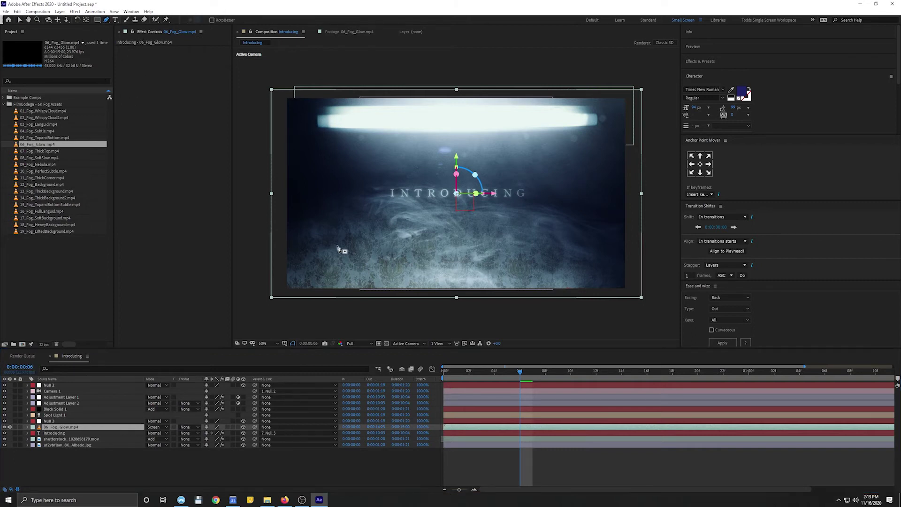
click(321, 91)
click(299, 101)
click(289, 125)
click(307, 161)
click(324, 182)
click(421, 198)
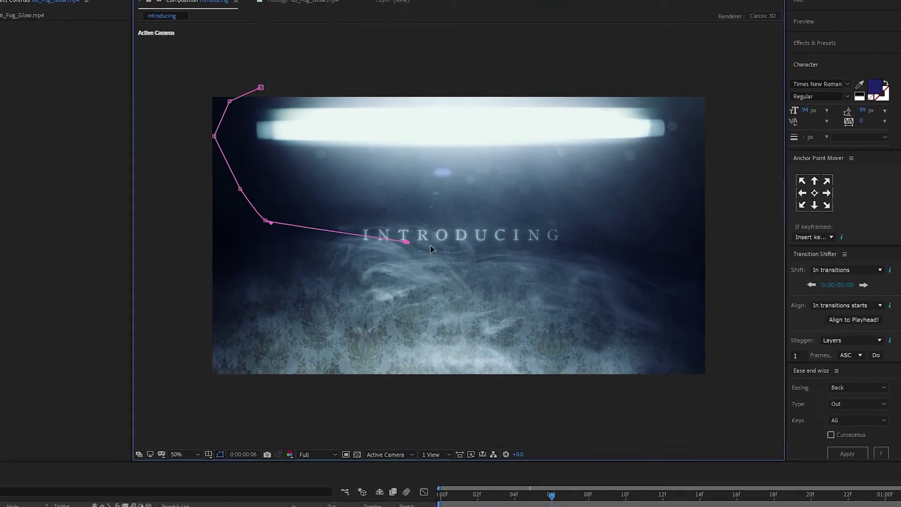
click(481, 251)
Continue the mask along the baseline, up the right side and across the top, closing it.
click(538, 251)
click(594, 250)
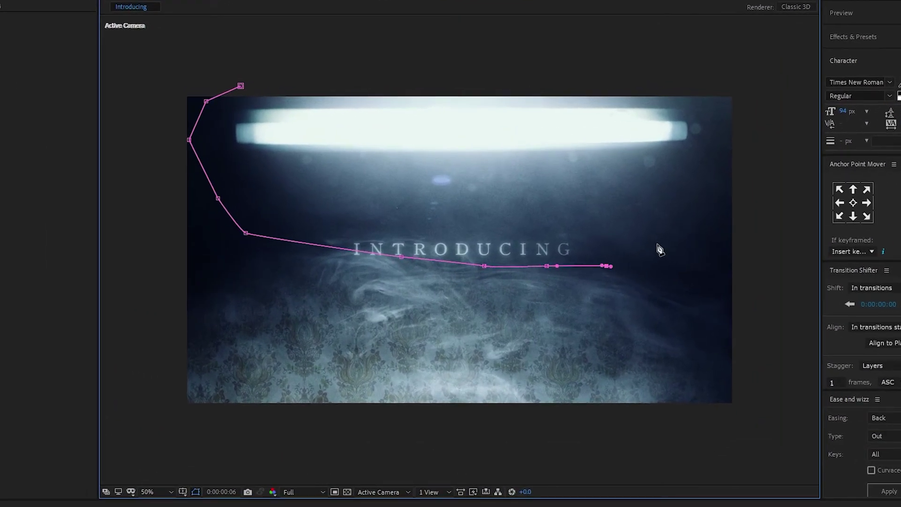
click(657, 244)
click(693, 199)
click(726, 114)
click(717, 71)
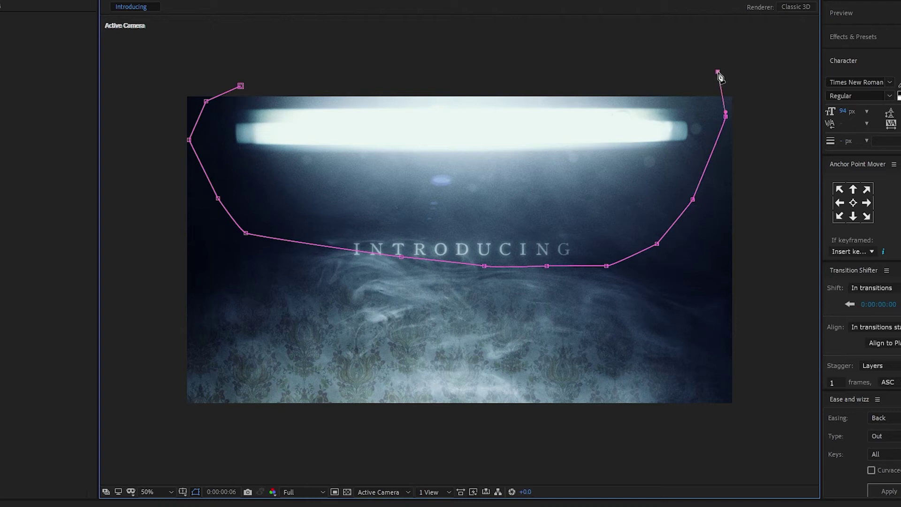
drag(603, 62, 526, 62)
click(240, 86)
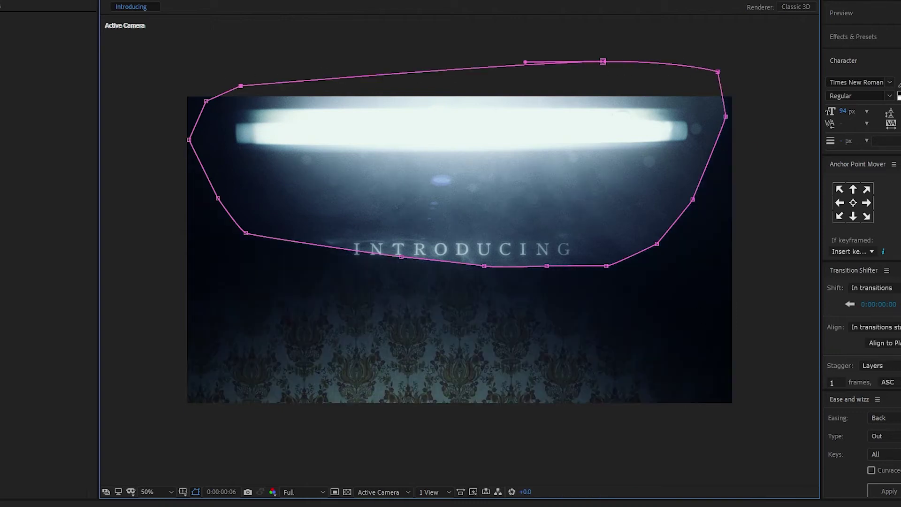
key(F2)
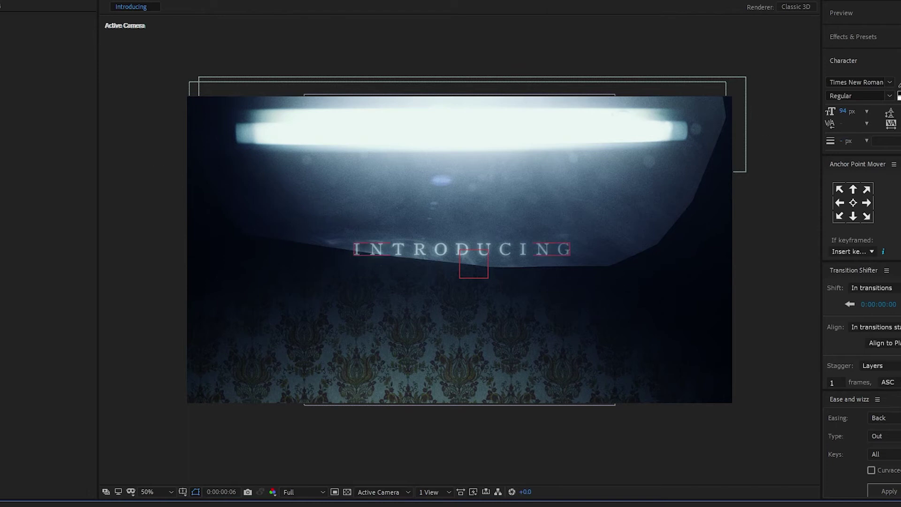
Increase the fog glow's Mask Feather to 998 pixels.
key(ctrl+a)
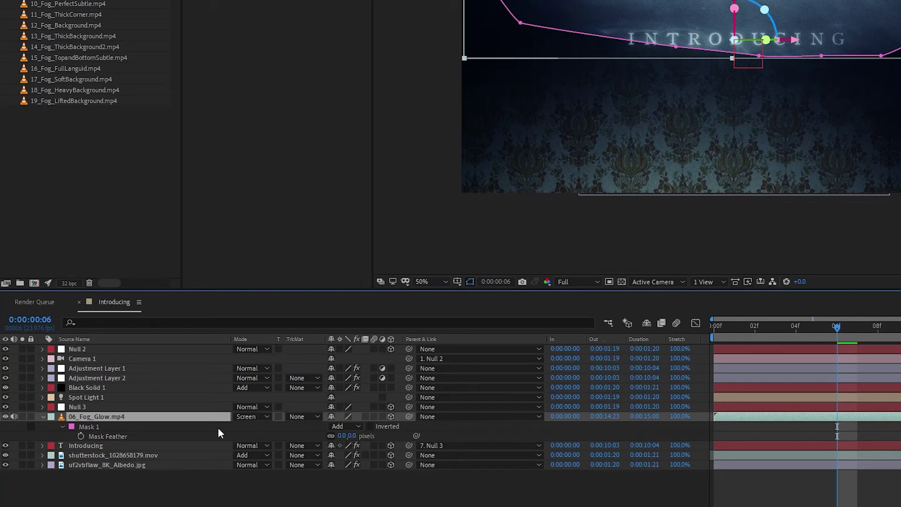
key(m)
key(m)
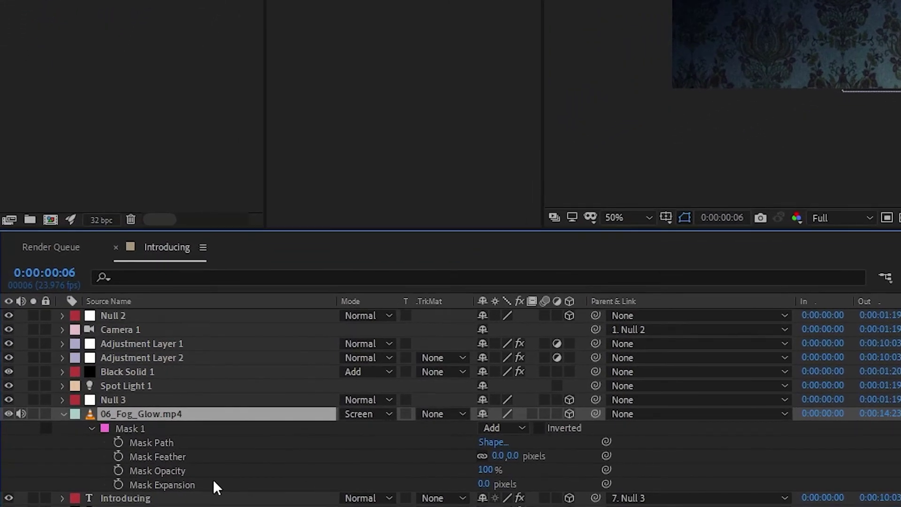
drag(498, 455, 656, 459)
drag(845, 456, 872, 455)
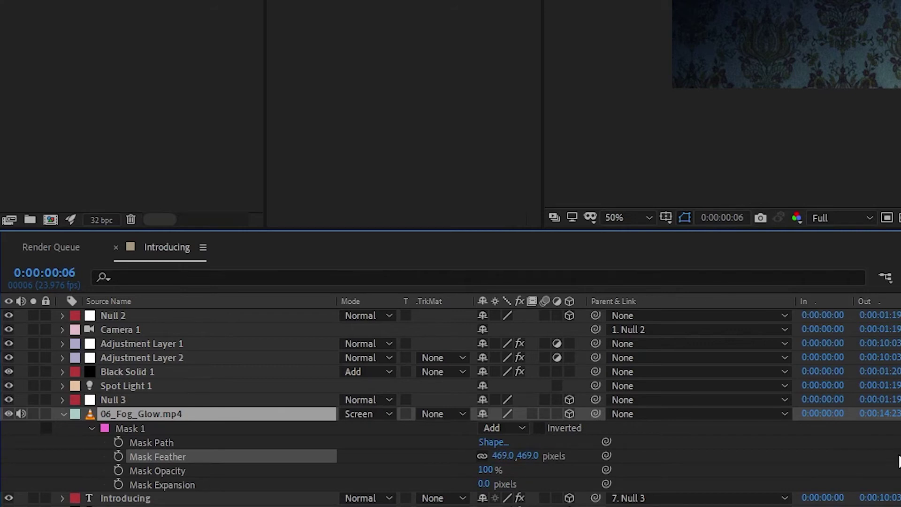
drag(899, 462, 900, 467)
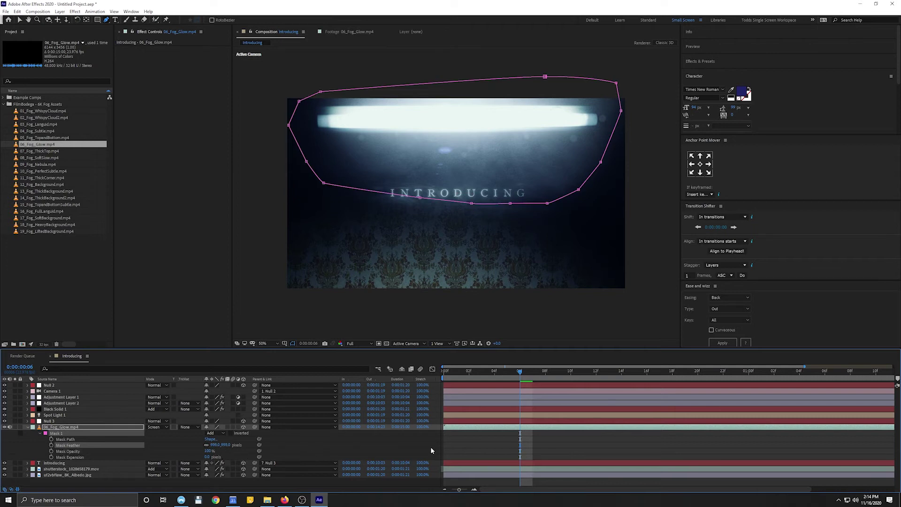
drag(223, 447, 224, 446)
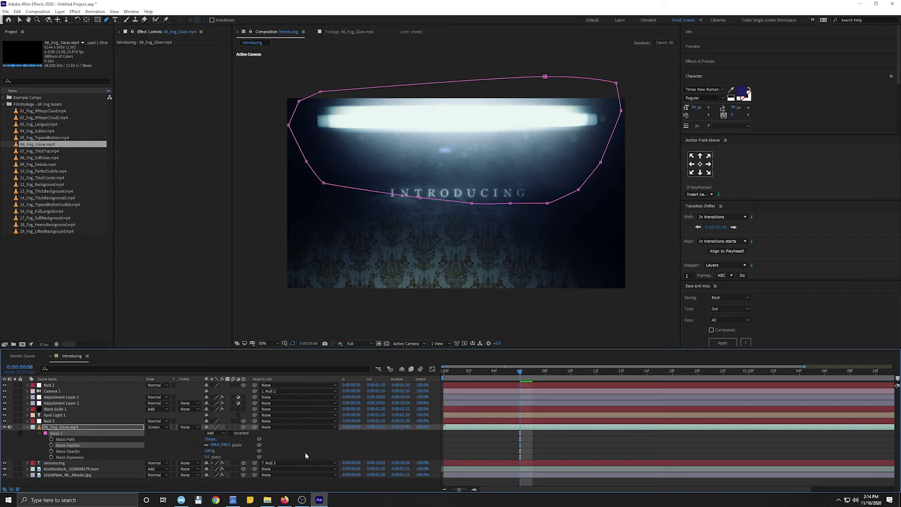
Reselect the fog glow layer and display its feather, then all Mask 1 properties.
click(94, 427)
key(ctrl+shift+a)
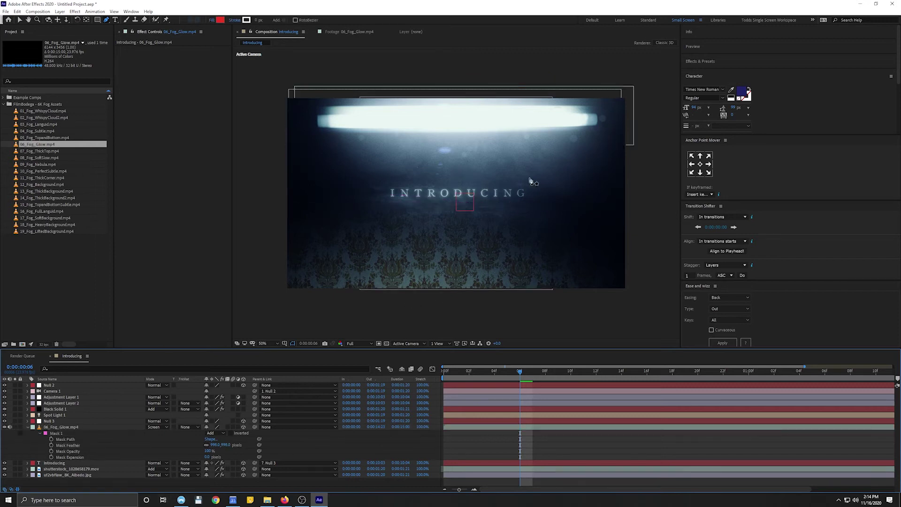
click(224, 438)
click(49, 428)
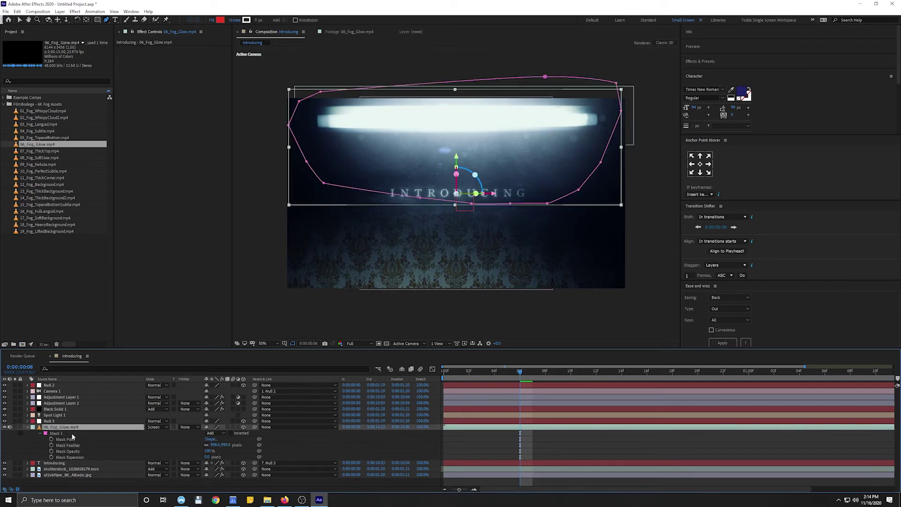
key(f)
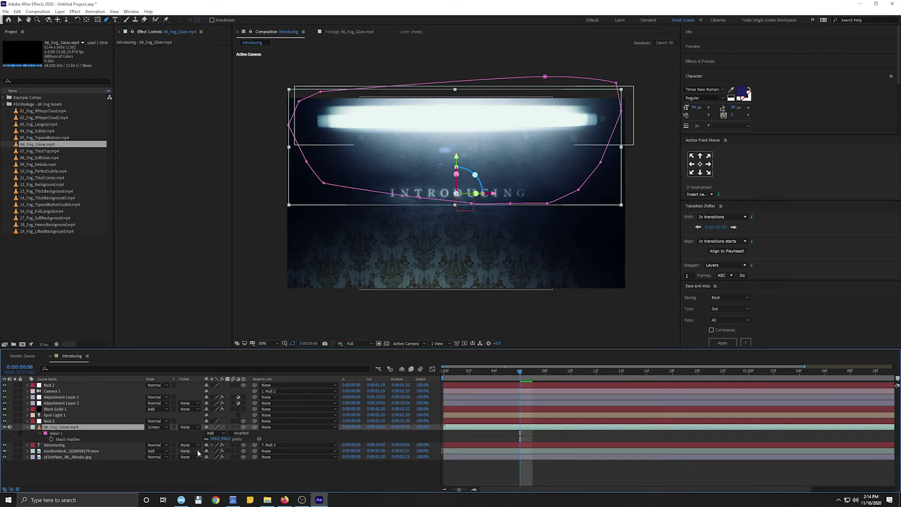
key(m)
key(m)
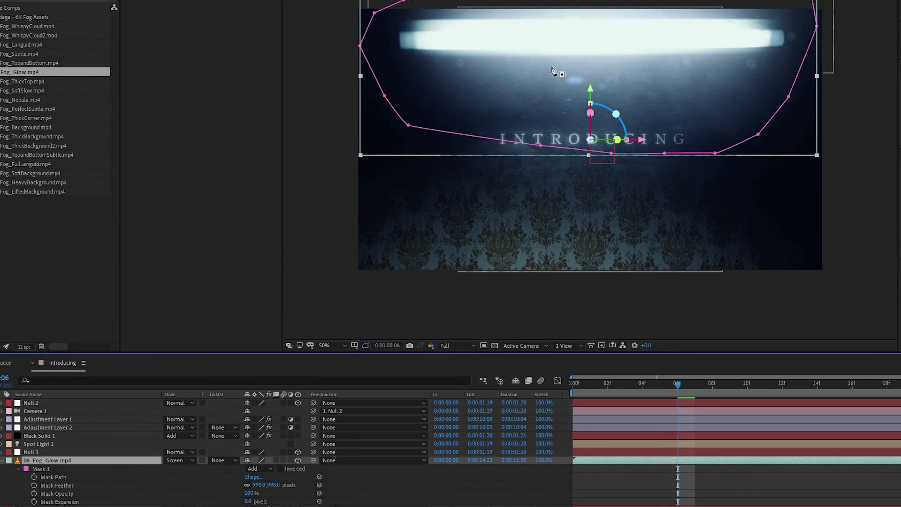
Set the fog glow Mask Expansion to 222 px and Mask Feather to about 1273 px, then preview.
drag(248, 502, 352, 499)
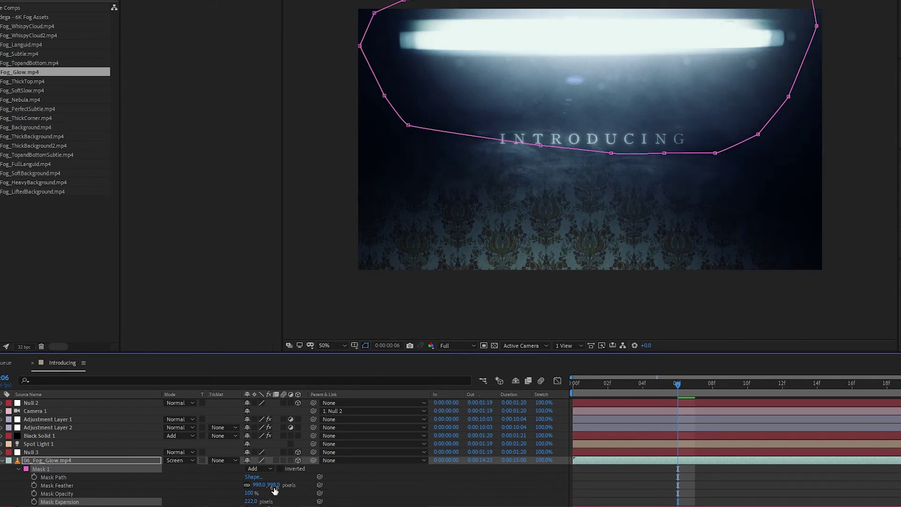
drag(274, 488, 347, 483)
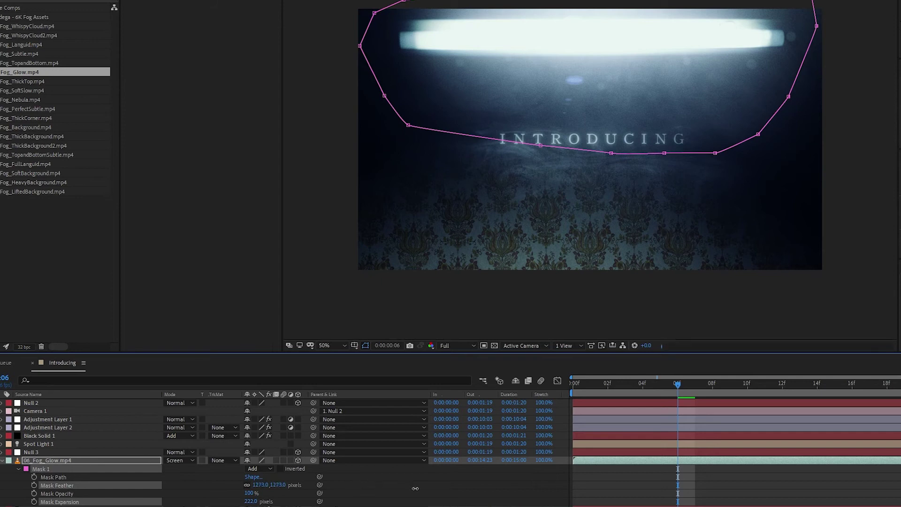
drag(440, 490, 439, 490)
key(space)
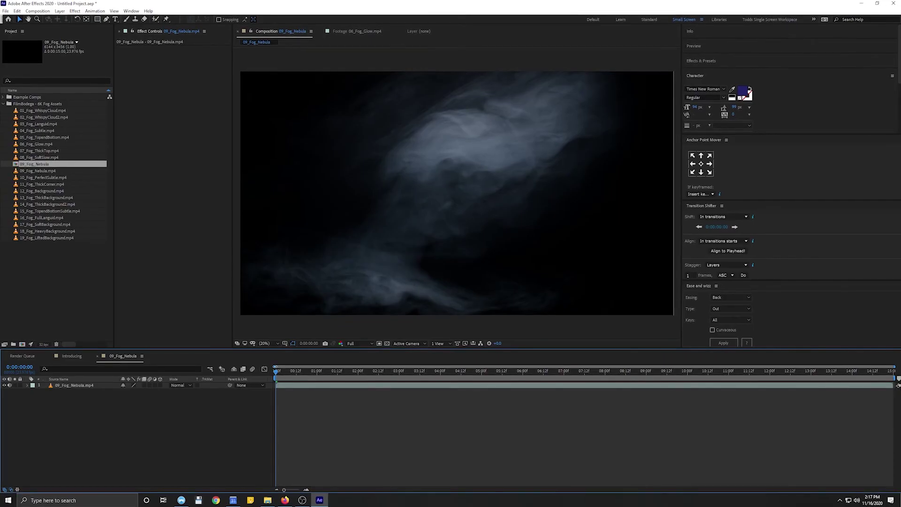
Scrub the timeline to review the fog across the title frames.
drag(276, 371, 435, 371)
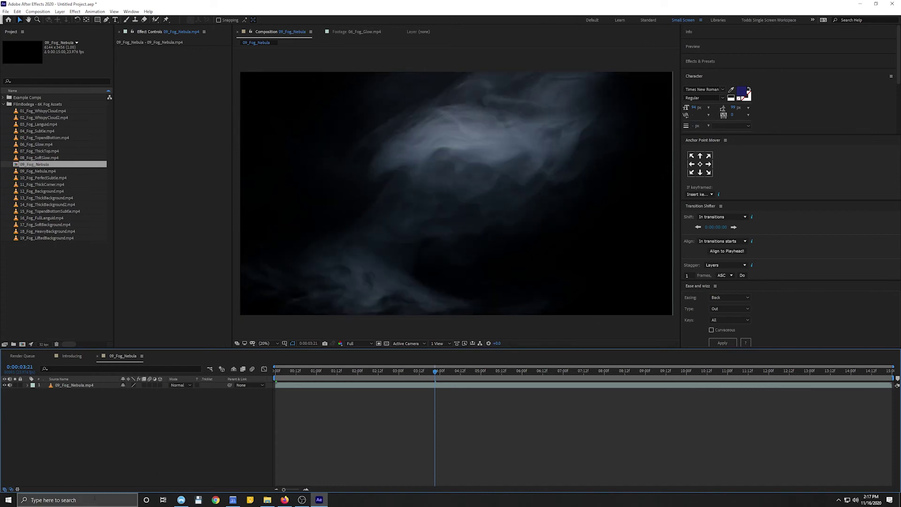
Colorize the nebula fog green with Hue/Saturation at hue 108° and saturation 74.
click(76, 11)
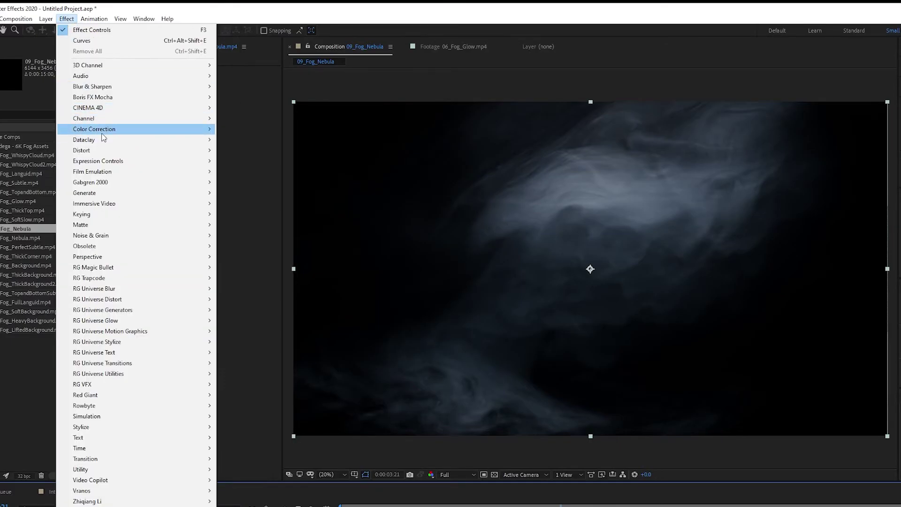
mouse_move(115, 131)
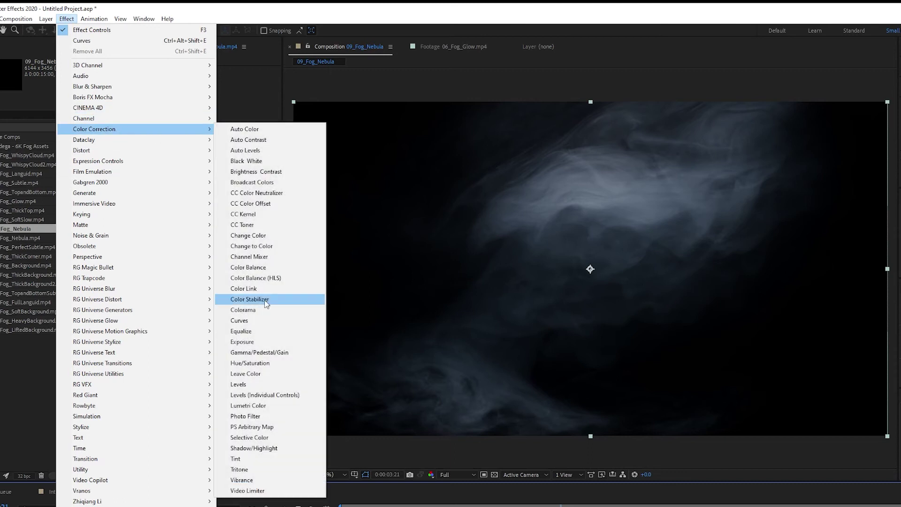
click(263, 363)
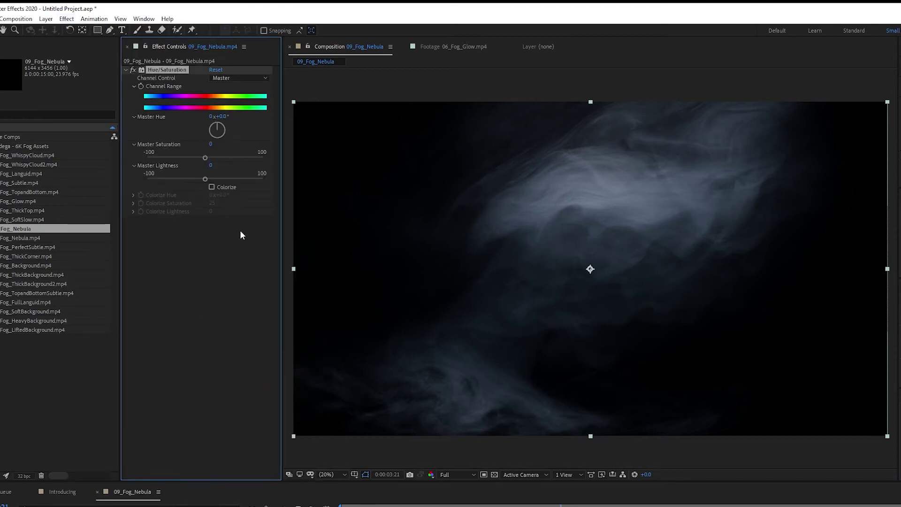
drag(239, 117, 207, 183)
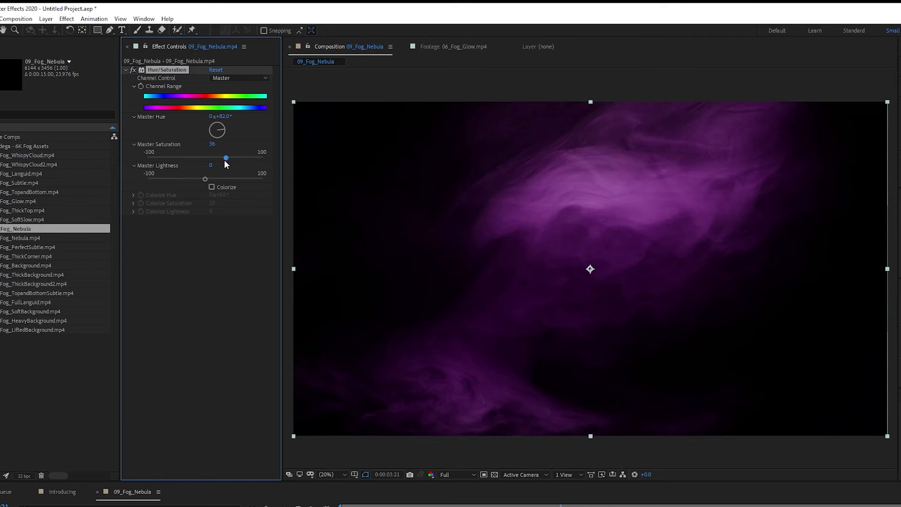
click(212, 187)
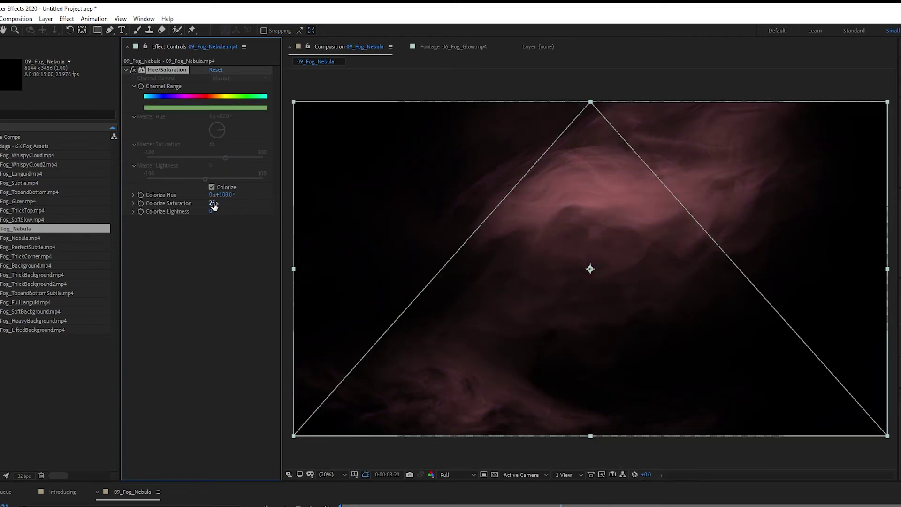
mouse_move(213, 203)
mouse_down()
mouse_move(227, 209)
mouse_move(216, 214)
mouse_up()
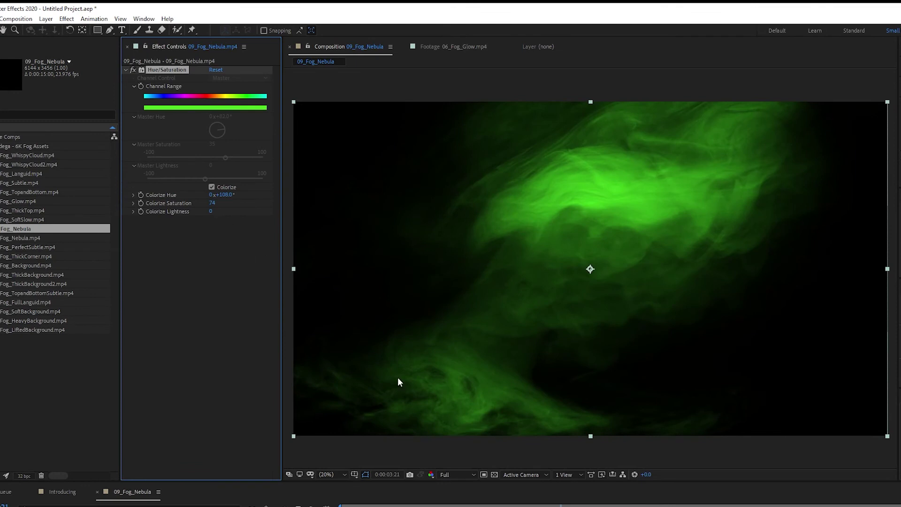
click(695, 505)
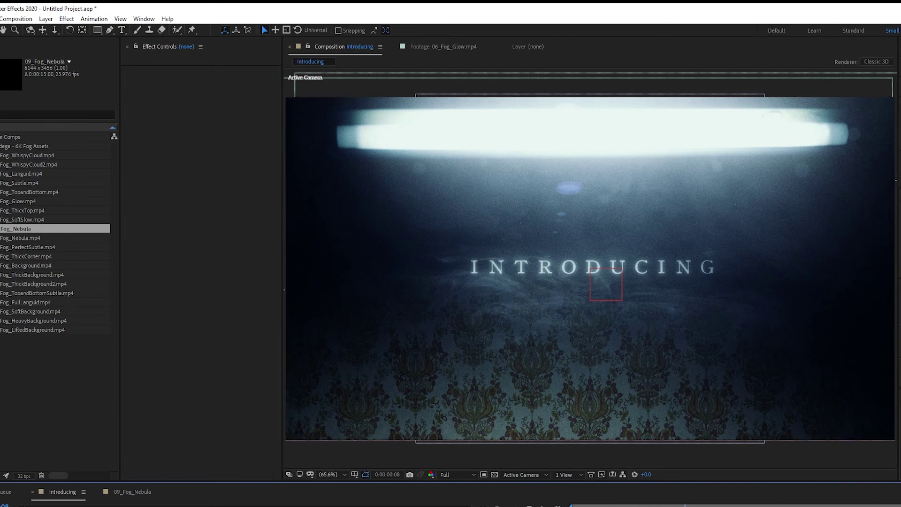
Apply a Curves effect to the 06_Fog_Glow.mp4 layer.
key(ctrl+Down)
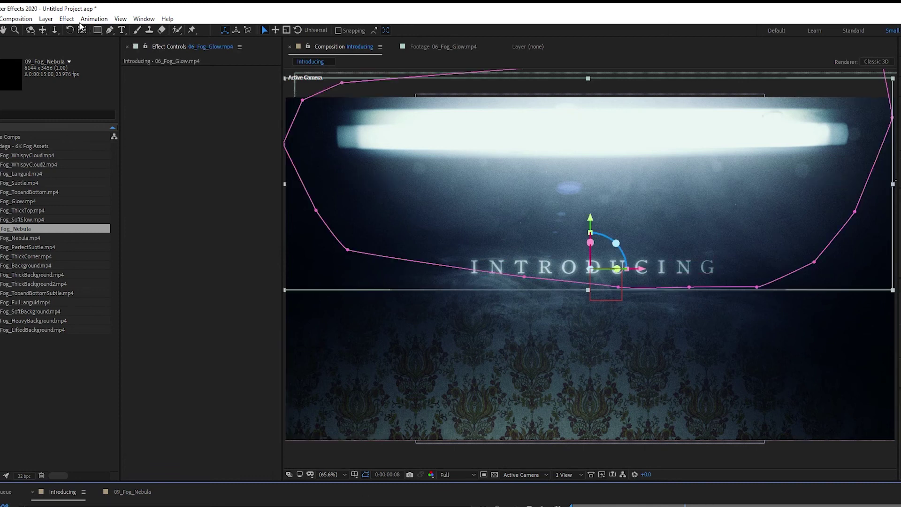
click(68, 19)
mouse_move(82, 131)
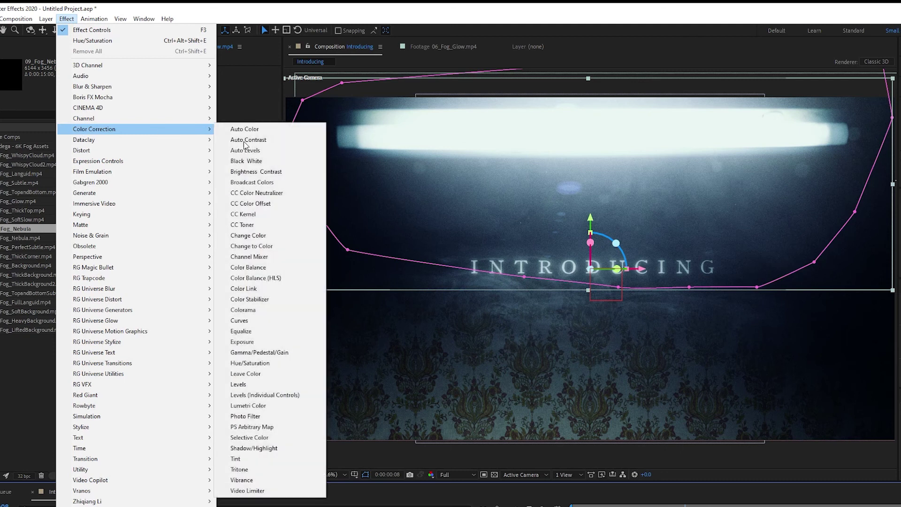
click(256, 321)
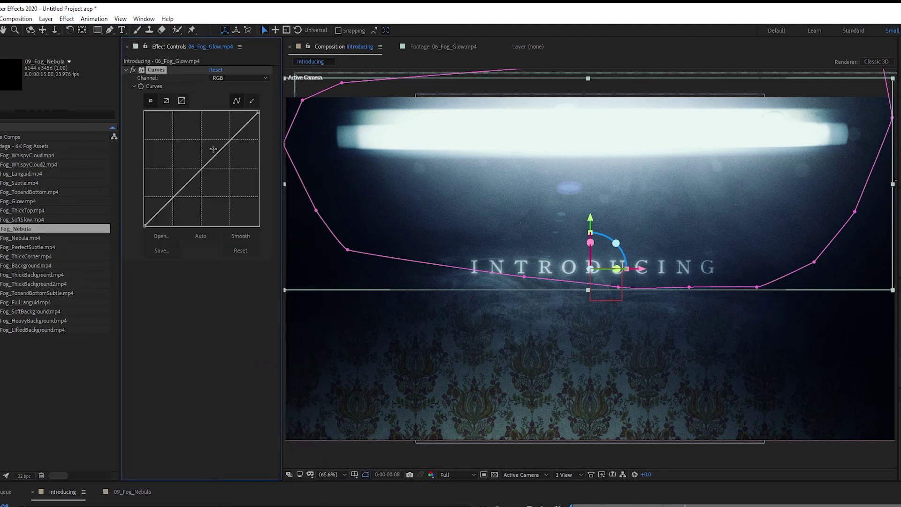
Shape the RGB curve into an S-curve with deeper shadows and lifted highlights.
drag(196, 175, 214, 186)
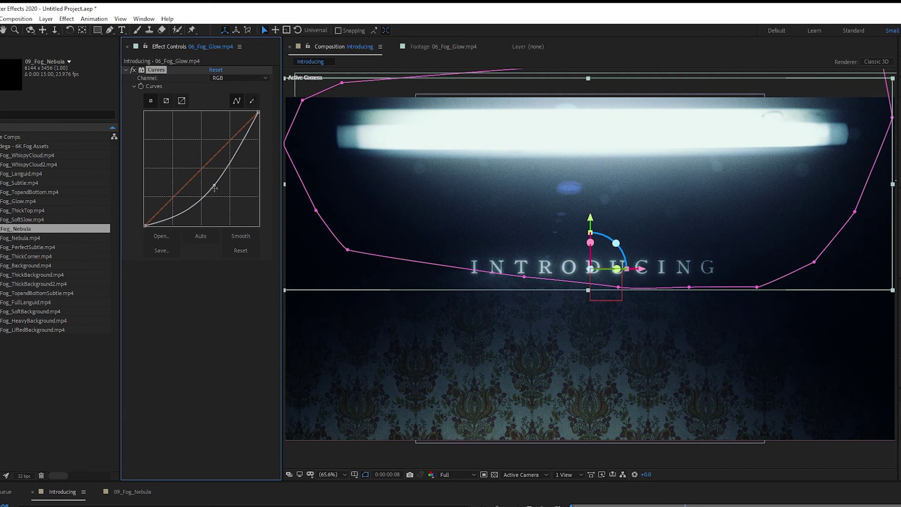
drag(214, 187, 228, 124)
drag(154, 211, 162, 214)
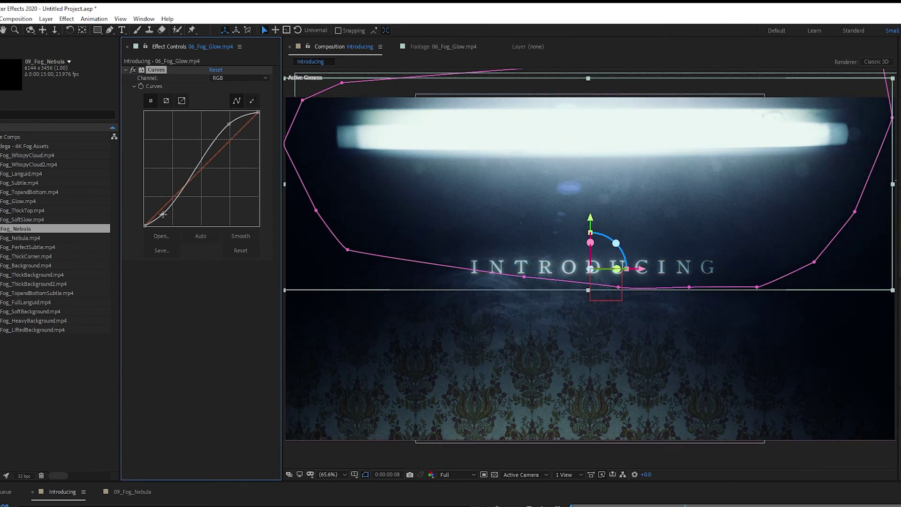
drag(163, 215, 161, 221)
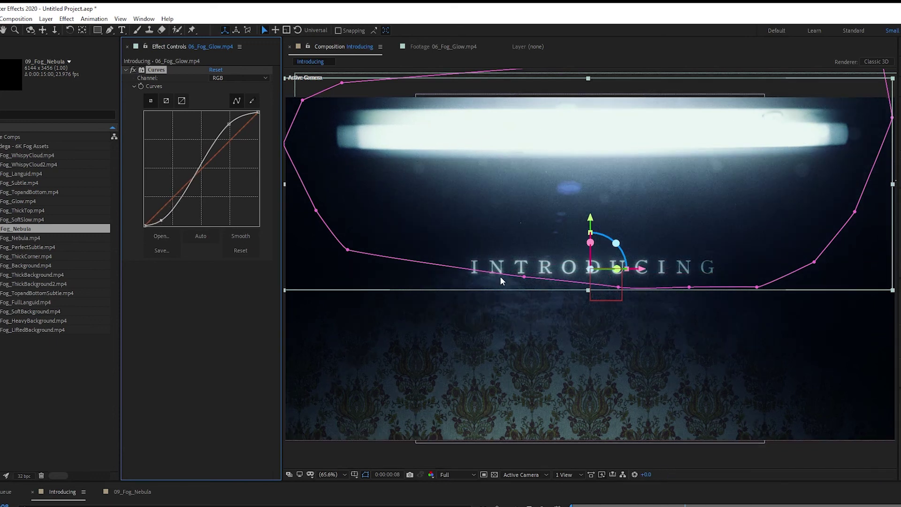
drag(229, 125, 231, 128)
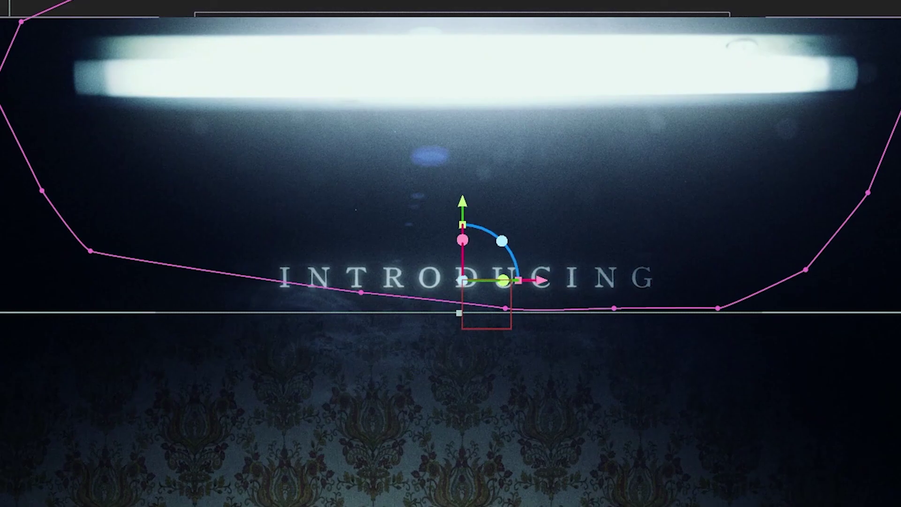